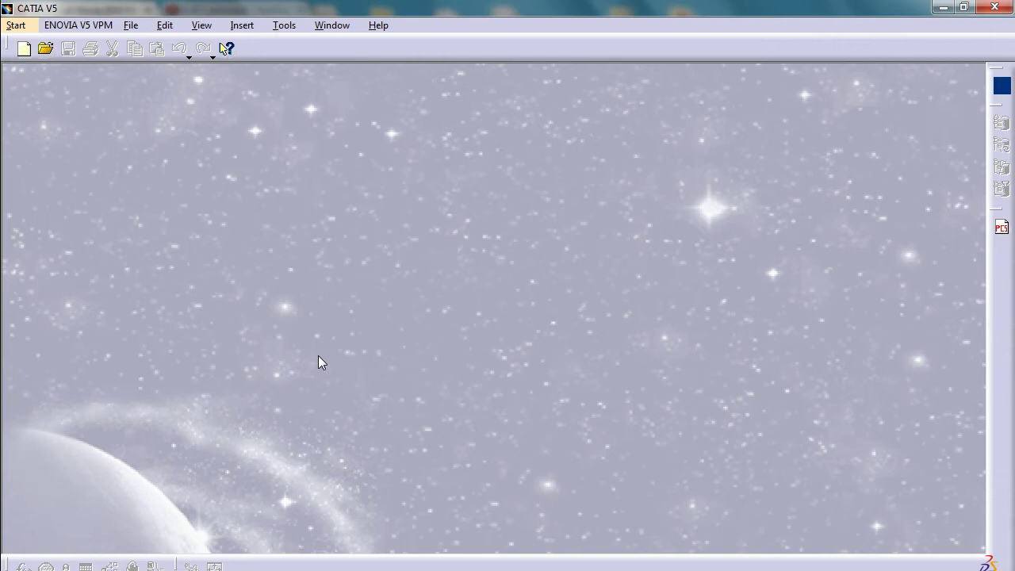
- Create a Part Design part called elongated_hole from the Start menu workbench list
{"action": "left_click", "coordinate": [16, 25]}
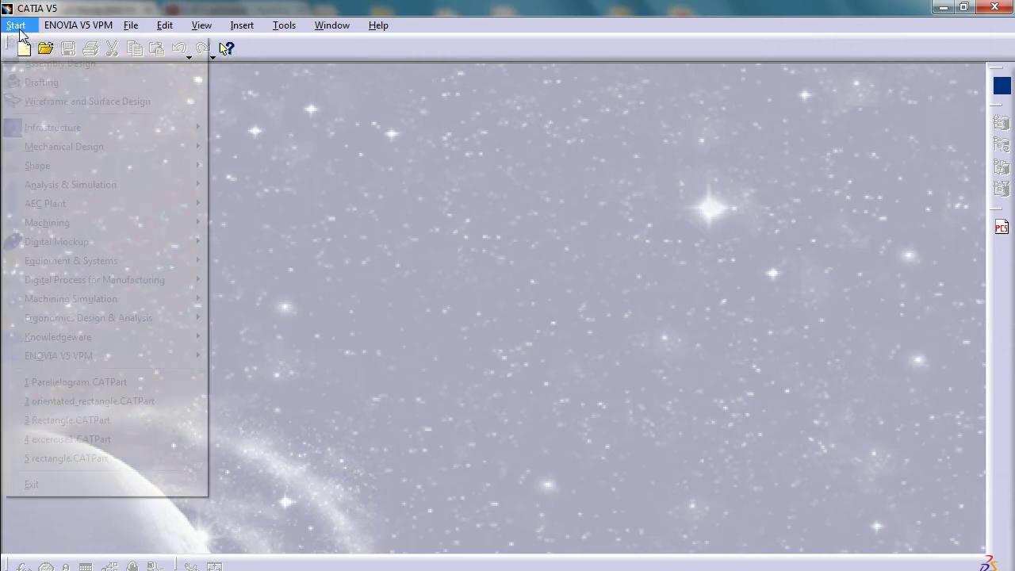
{"action": "left_click", "coordinate": [48, 44]}
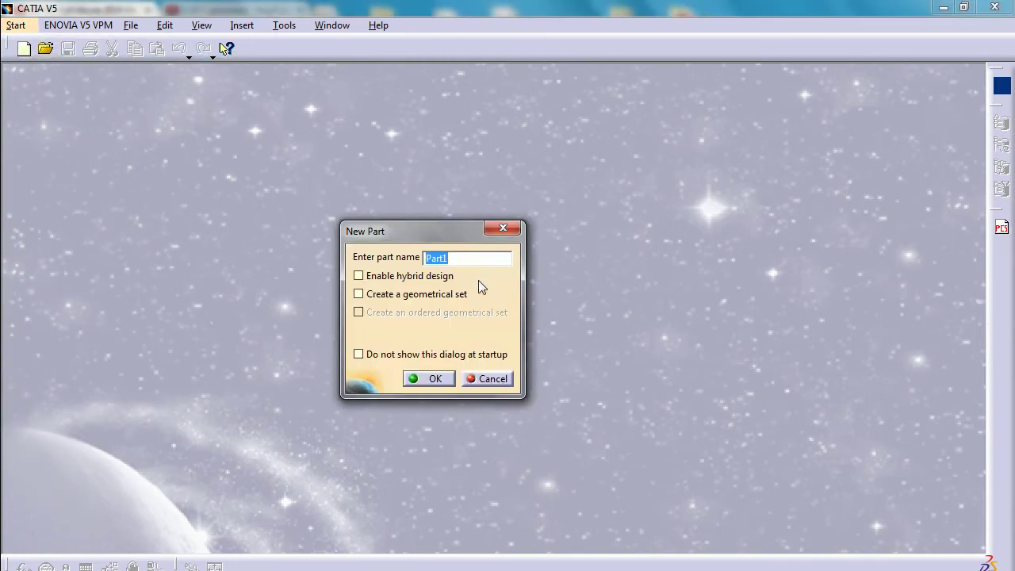
{"action": "type", "text": "elongated_hole"}
{"action": "left_click", "coordinate": [430, 378]}
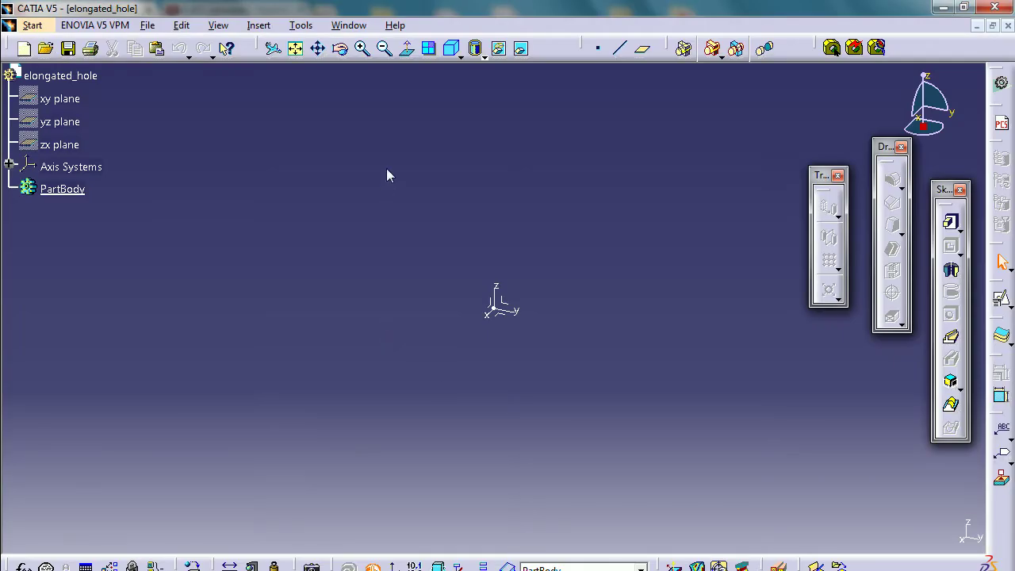
- Create a positioned sketch on the origin axis system with Swap enabled for H and V directions
{"action": "left_click", "coordinate": [502, 316]}
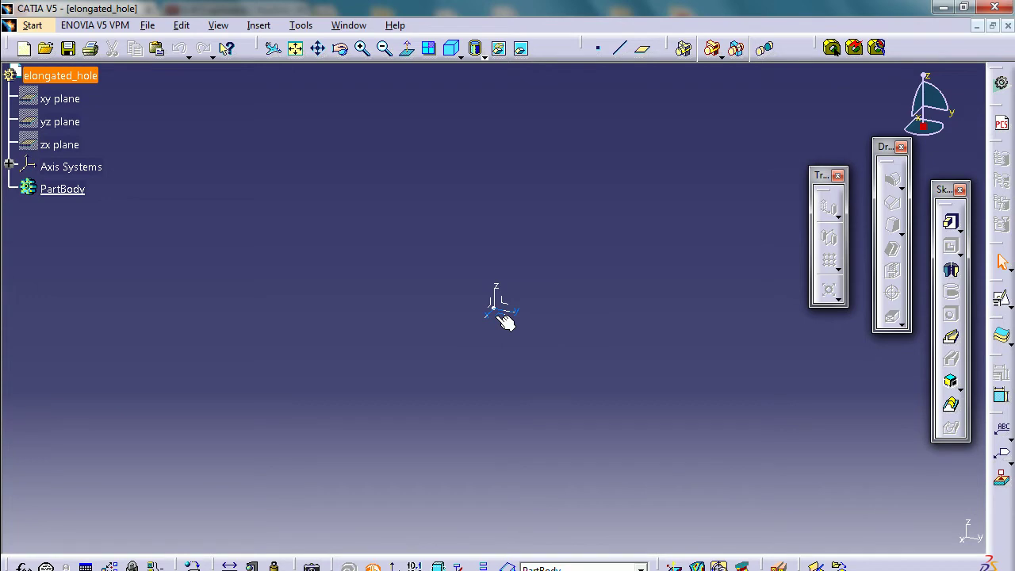
{"action": "left_click", "coordinate": [502, 316]}
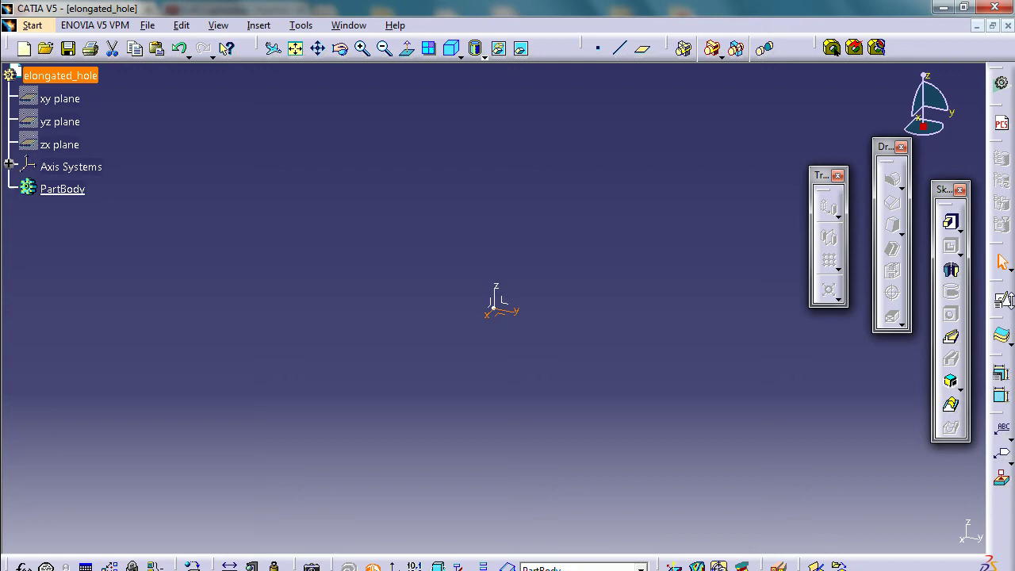
{"action": "left_click", "coordinate": [1011, 306]}
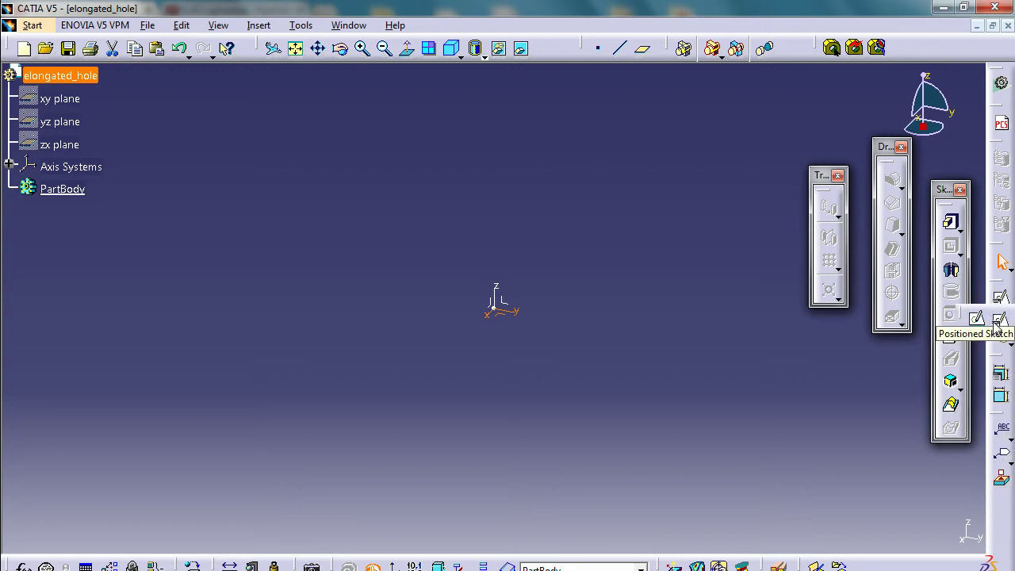
{"action": "left_click", "coordinate": [1001, 319]}
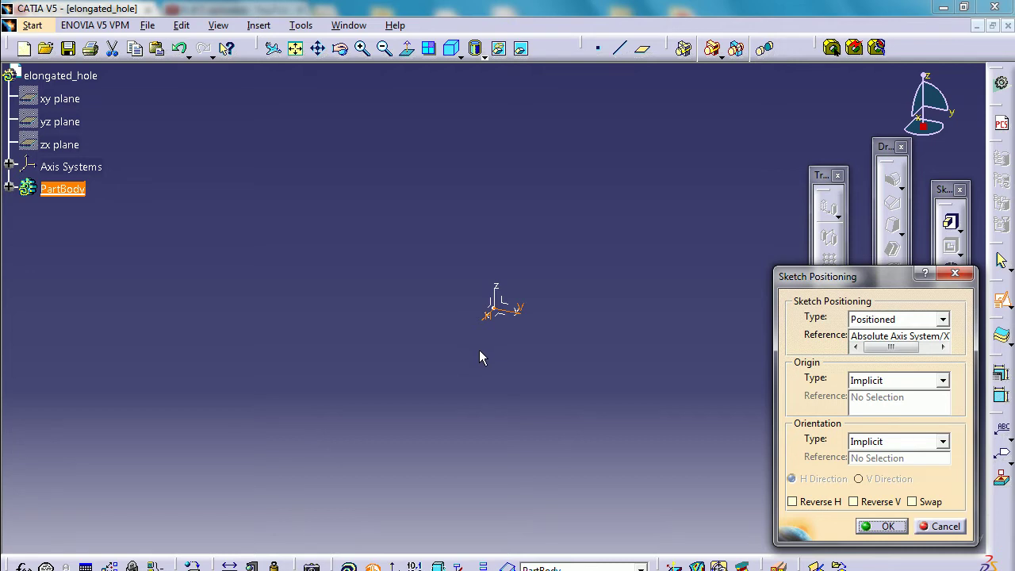
{"action": "left_click", "coordinate": [913, 502]}
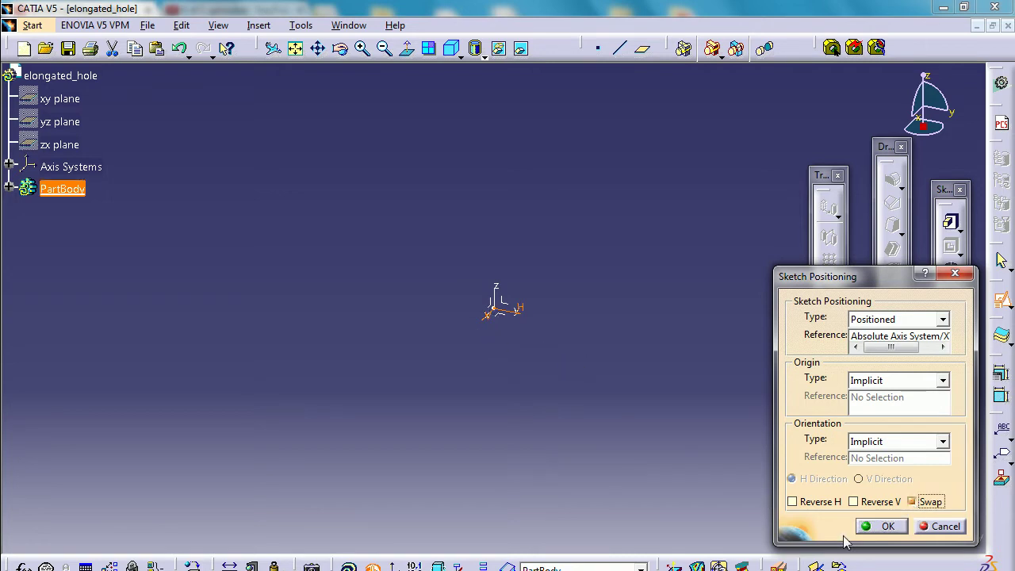
{"action": "left_click", "coordinate": [882, 527]}
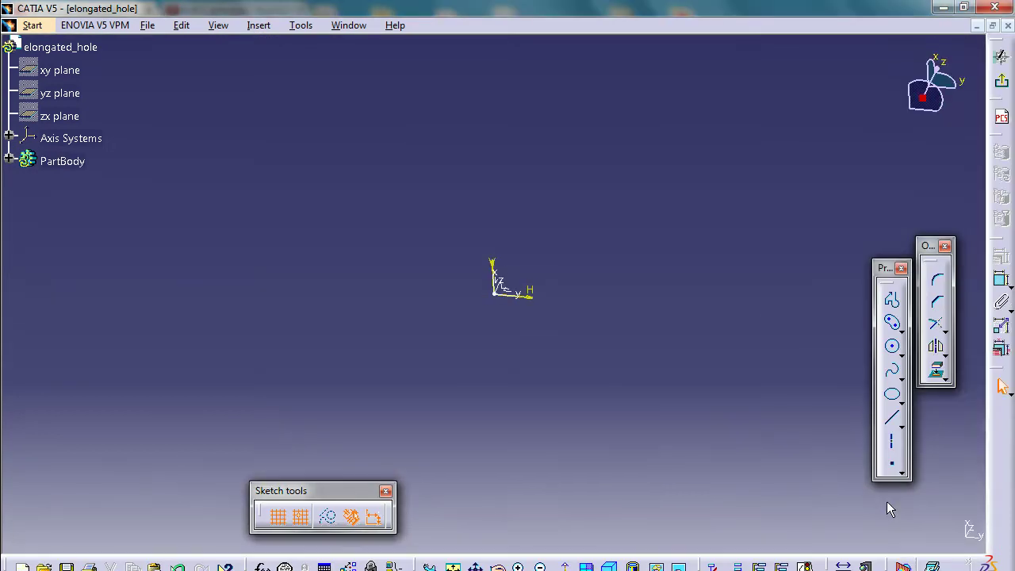
- Draw an elongated hole with its second centre at H 150, V 70 and a 16.971 radius
{"action": "left_click", "coordinate": [900, 333]}
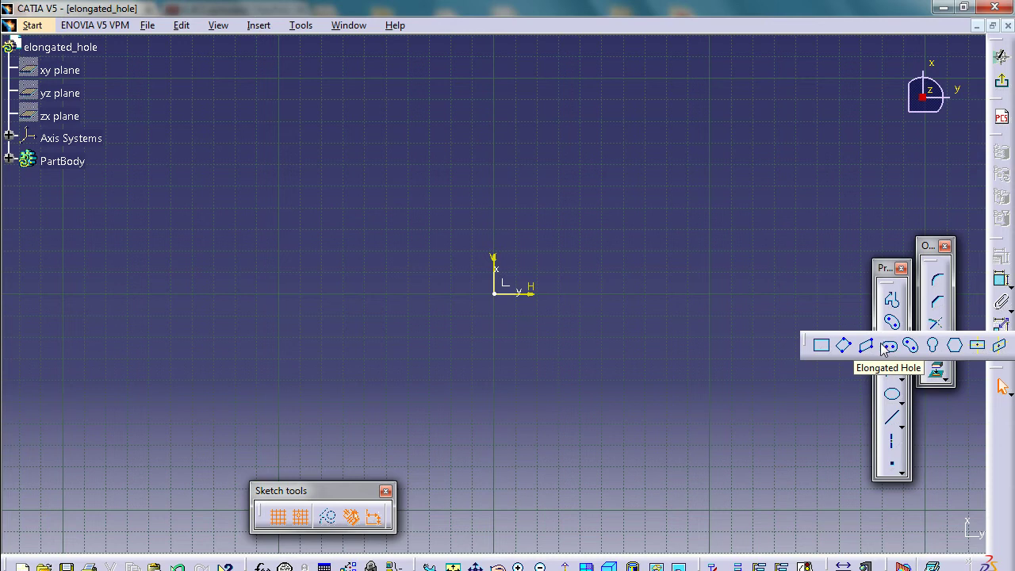
{"action": "left_click", "coordinate": [887, 347]}
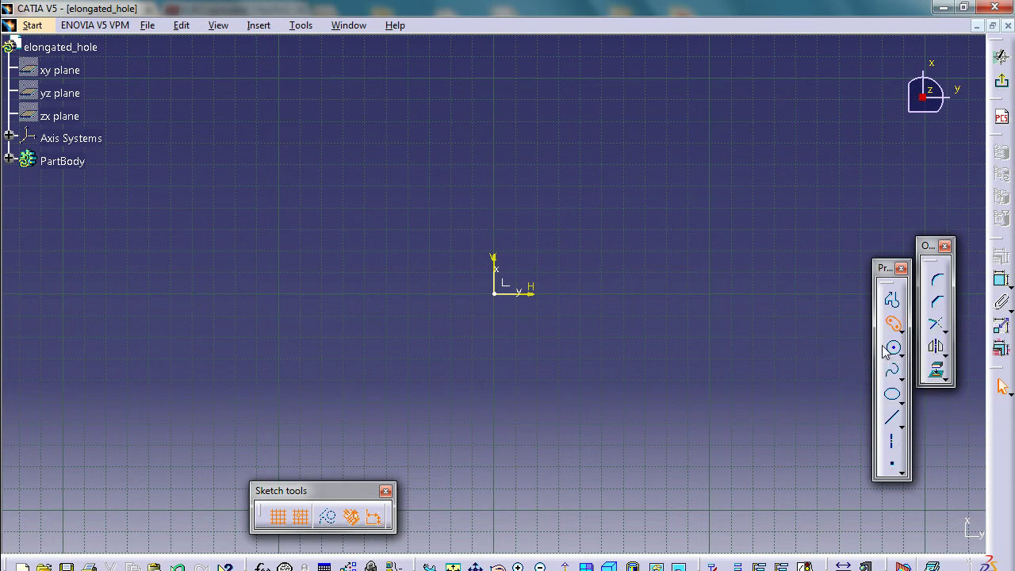
{"action": "left_click", "coordinate": [517, 100]}
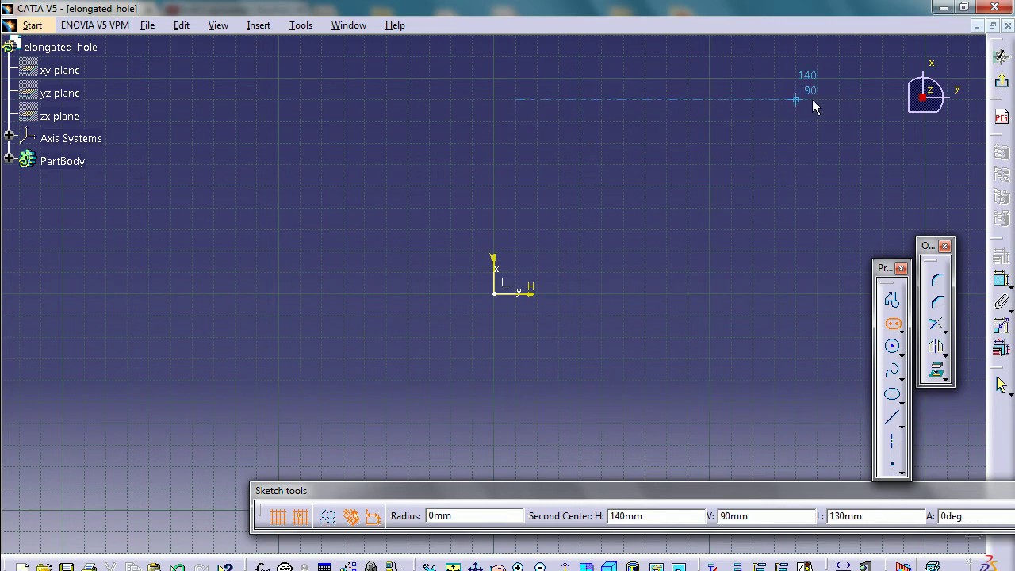
{"action": "left_click", "coordinate": [818, 148]}
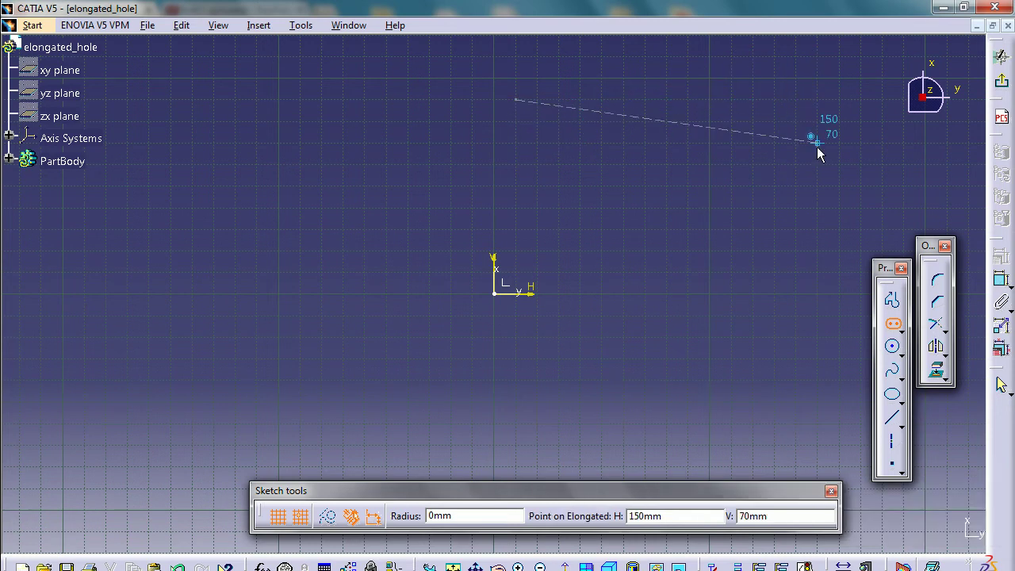
{"action": "left_click", "coordinate": [781, 112]}
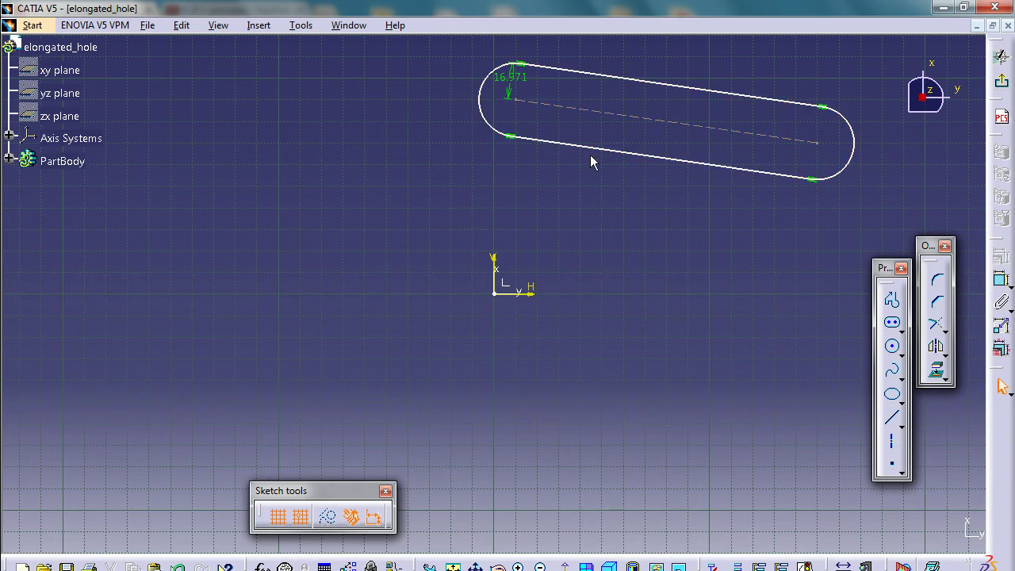
{"action": "left_click", "coordinate": [514, 87]}
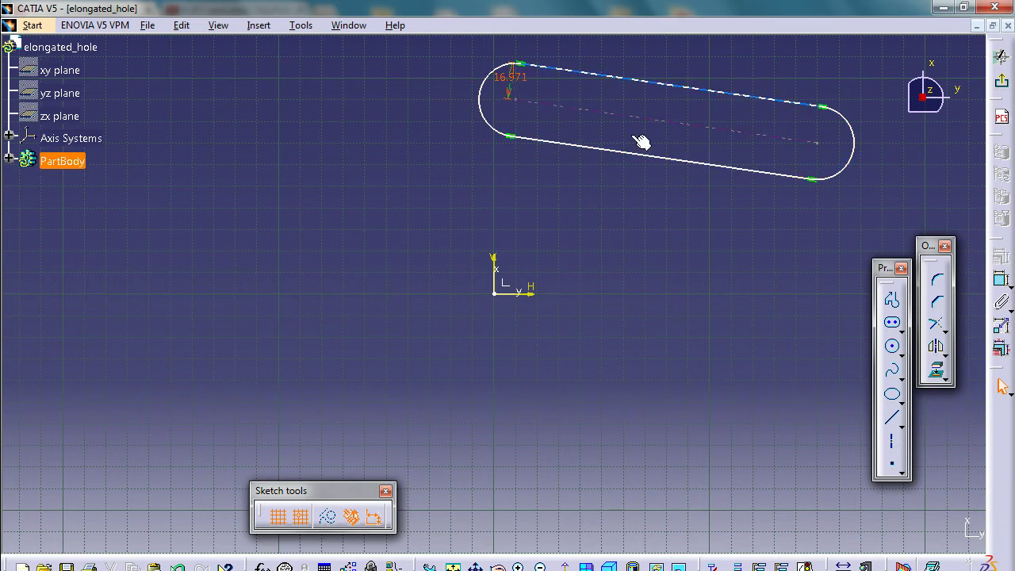
- Zoom and pan around the slot, select its whole outline and drag it to a new position
{"action": "left_click", "coordinate": [875, 188]}
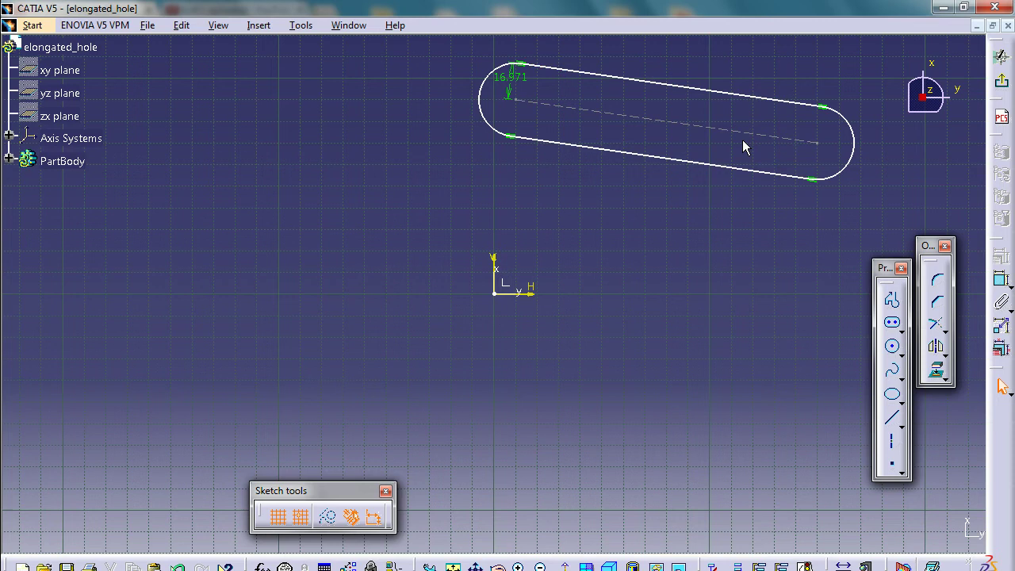
{"action": "mouse_move", "coordinate": [743, 139]}
{"action": "middle_mouse_down", "text": "ctrl"}
{"action": "mouse_move", "coordinate": [737, 206]}
{"action": "mouse_move", "coordinate": [723, 138]}
{"action": "mouse_move", "coordinate": [721, 175]}
{"action": "mouse_move", "coordinate": [734, 198]}
{"action": "middle_mouse_up", "text": "ctrl"}
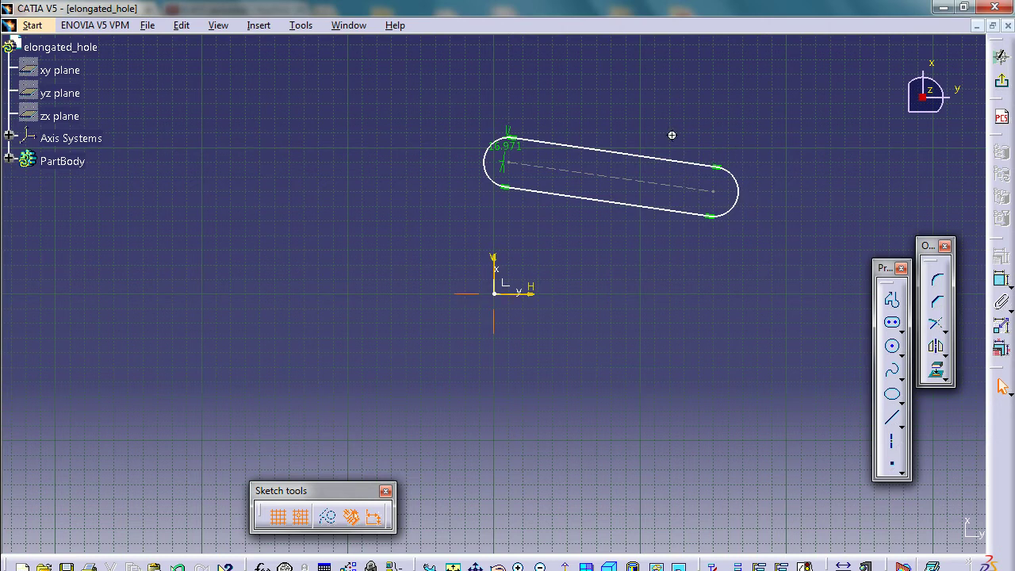
{"action": "mouse_move", "coordinate": [672, 135]}
{"action": "middle_mouse_down"}
{"action": "mouse_move", "coordinate": [671, 199]}
{"action": "mouse_move", "coordinate": [651, 98]}
{"action": "mouse_move", "coordinate": [661, 159]}
{"action": "mouse_move", "coordinate": [669, 128]}
{"action": "mouse_move", "coordinate": [671, 174]}
{"action": "mouse_move", "coordinate": [655, 92]}
{"action": "mouse_move", "coordinate": [661, 134]}
{"action": "middle_mouse_up"}
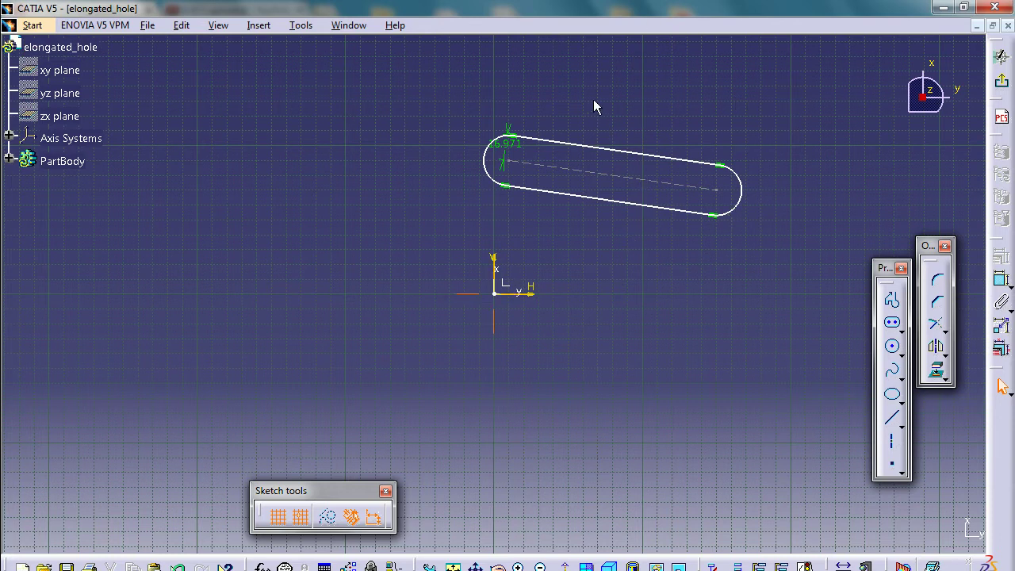
{"action": "mouse_move", "coordinate": [589, 104]}
{"action": "middle_mouse_down"}
{"action": "mouse_move", "coordinate": [579, 122]}
{"action": "mouse_move", "coordinate": [423, 185]}
{"action": "mouse_move", "coordinate": [641, 183]}
{"action": "mouse_move", "coordinate": [437, 204]}
{"action": "mouse_move", "coordinate": [412, 191]}
{"action": "mouse_move", "coordinate": [661, 165]}
{"action": "mouse_move", "coordinate": [587, 165]}
{"action": "middle_mouse_up"}
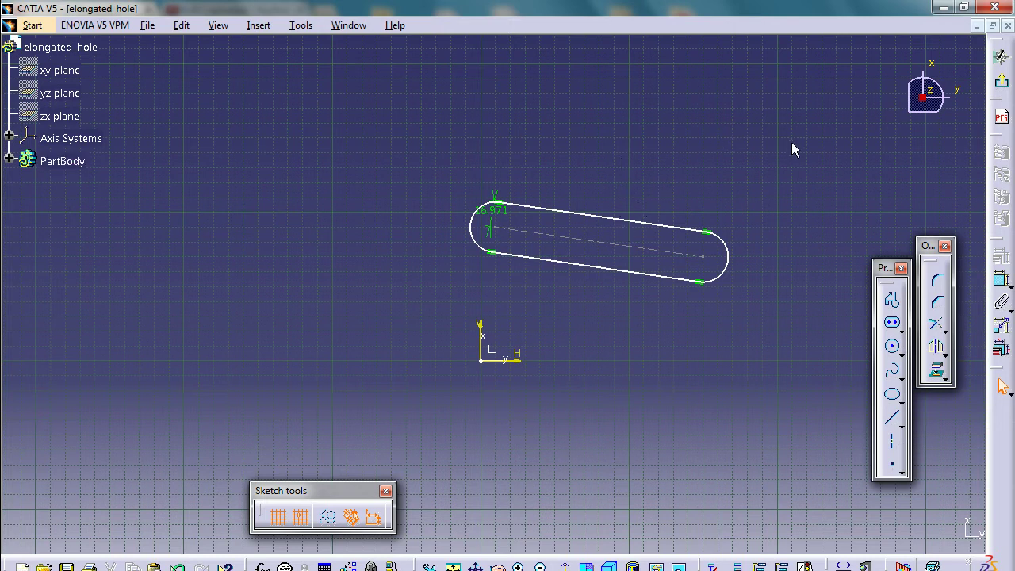
{"action": "left_click_drag", "start_coordinate": [799, 124], "coordinate": [684, 133]}
{"action": "left_click_drag", "start_coordinate": [632, 230], "coordinate": [694, 158]}
- Place the slot up and right, then dimension the 33.841 offset between its top and bottom lines
{"action": "left_click", "coordinate": [969, 436]}
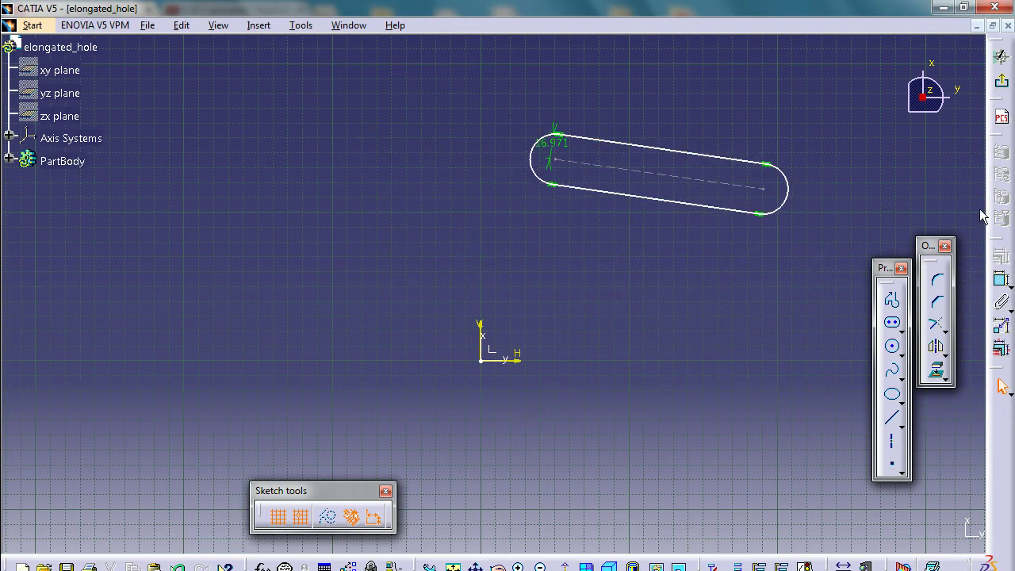
{"action": "left_click", "coordinate": [1002, 279]}
{"action": "left_click", "coordinate": [675, 161]}
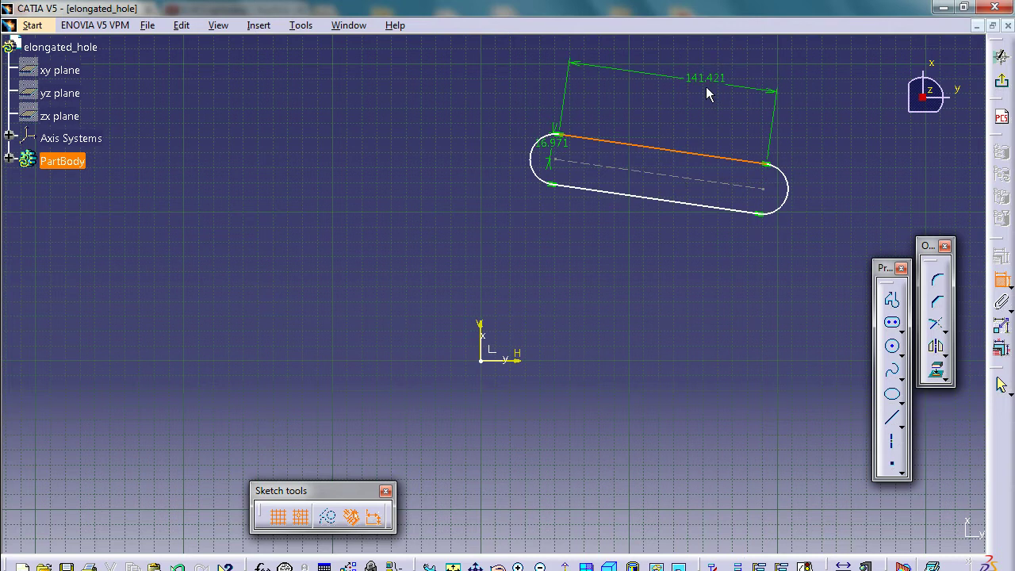
{"action": "left_click", "coordinate": [675, 202]}
{"action": "left_click", "coordinate": [371, 151]}
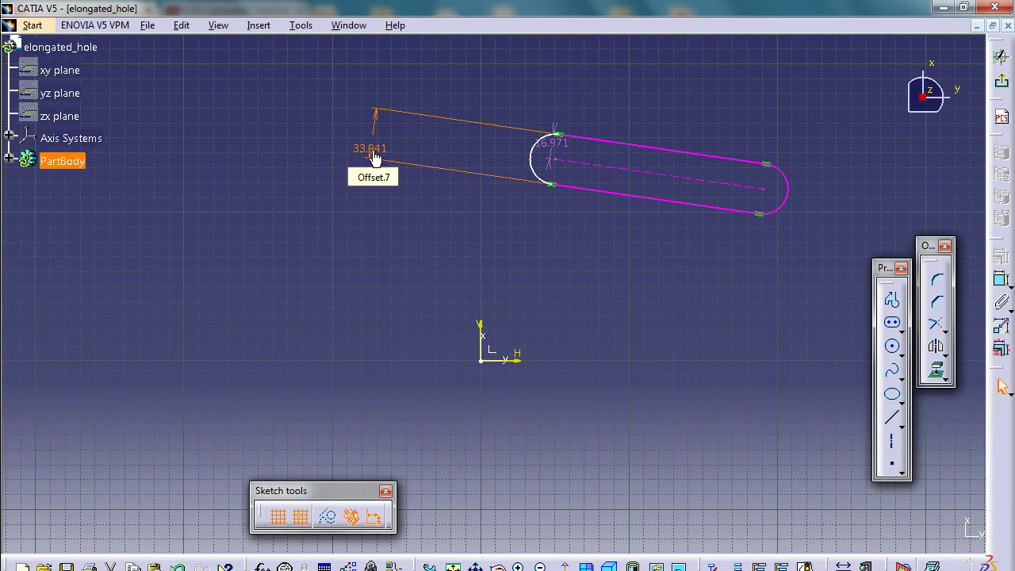
- Add a 141.421 length dimension on the slot's centre line and shift the slot right and down
{"action": "left_click", "coordinate": [679, 184]}
{"action": "left_click", "coordinate": [714, 68]}
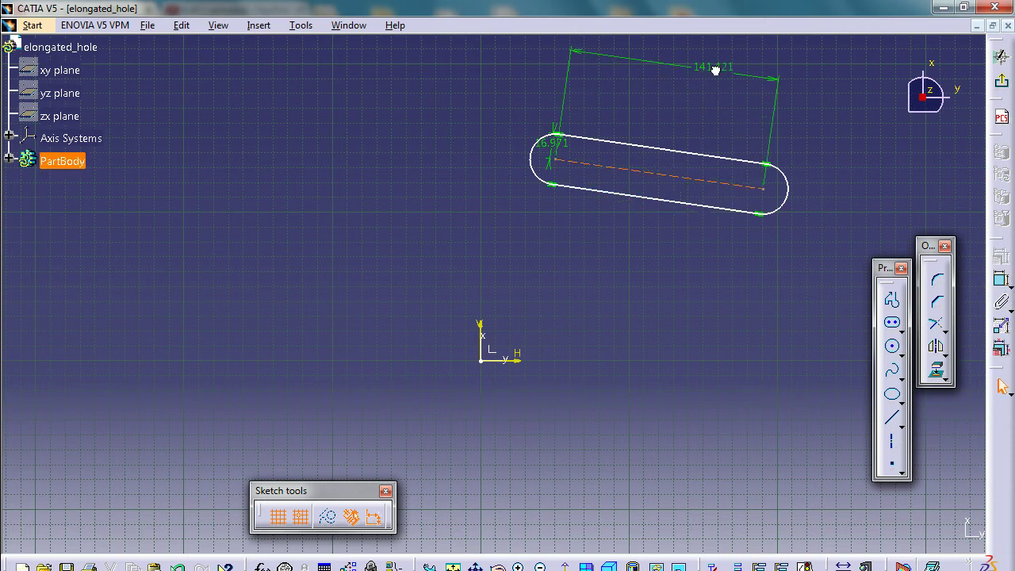
{"action": "left_click_drag", "start_coordinate": [701, 207], "coordinate": [726, 219]}
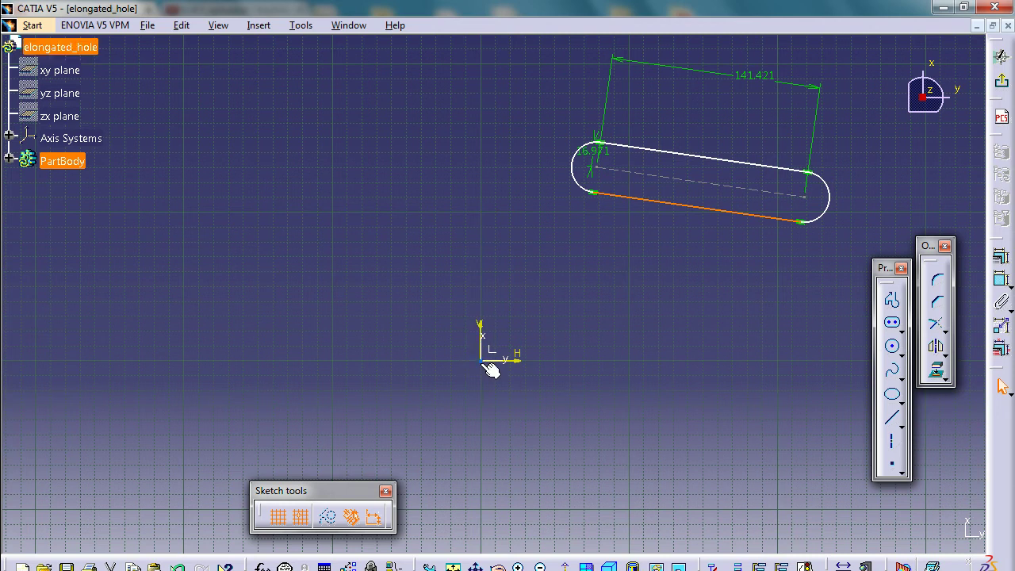
{"action": "left_click", "coordinate": [755, 257]}
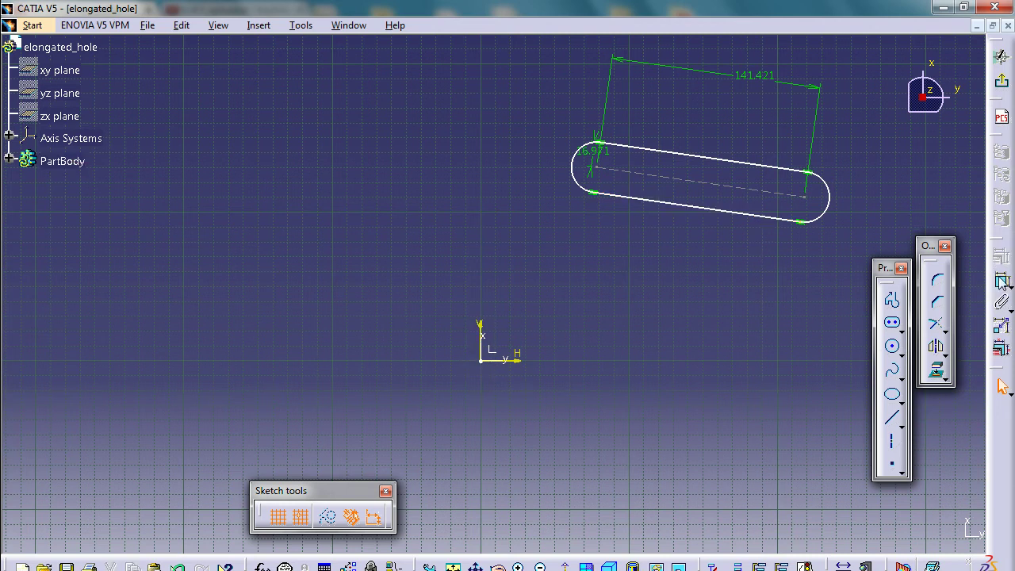
- Dimension the left arc centre horizontally from the origin, giving the 78.258 offset
{"action": "left_click", "coordinate": [1001, 279]}
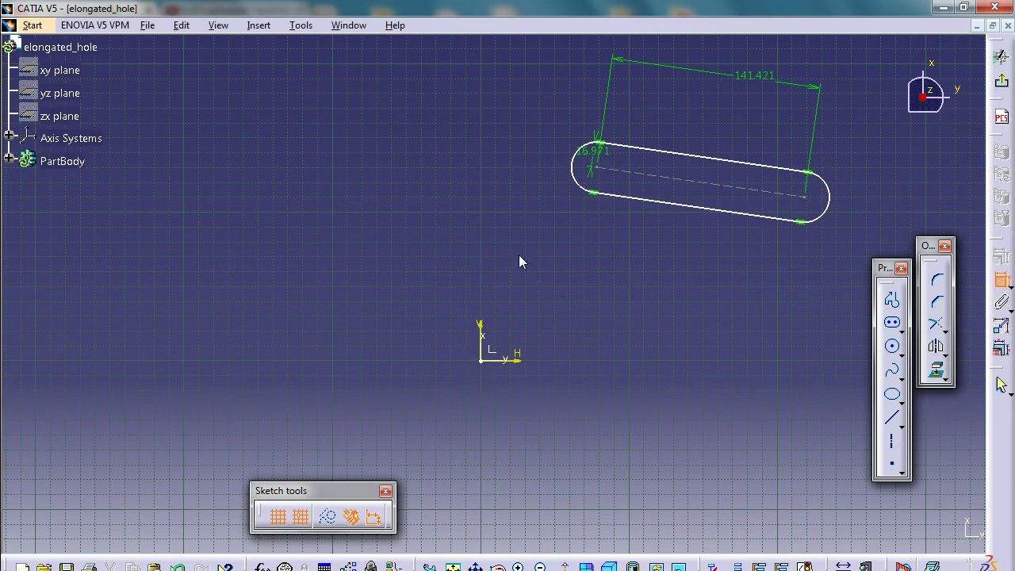
{"action": "left_click", "coordinate": [598, 178]}
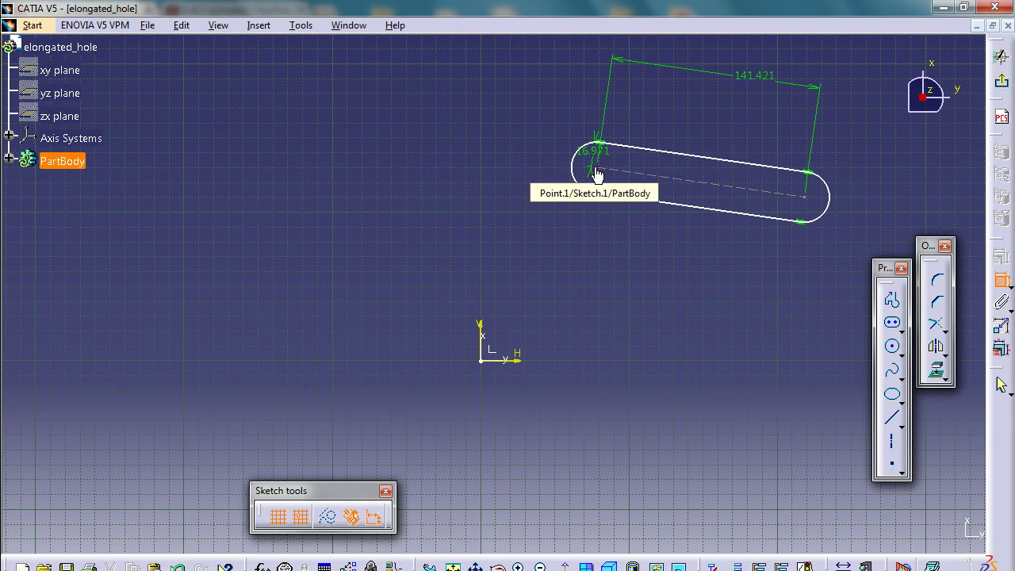
{"action": "left_click", "coordinate": [485, 364]}
{"action": "left_click", "coordinate": [488, 262]}
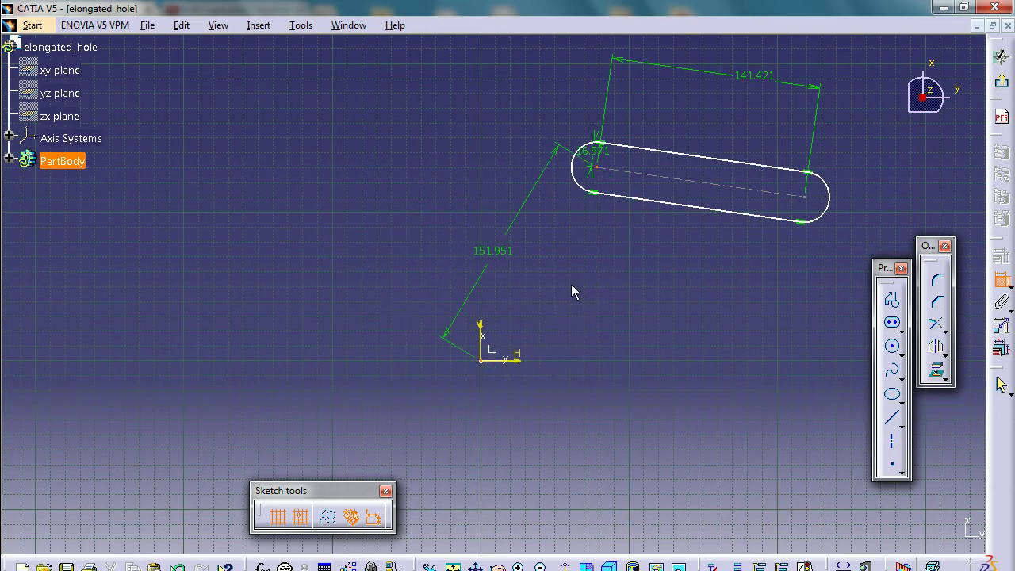
{"action": "right_click", "coordinate": [415, 223]}
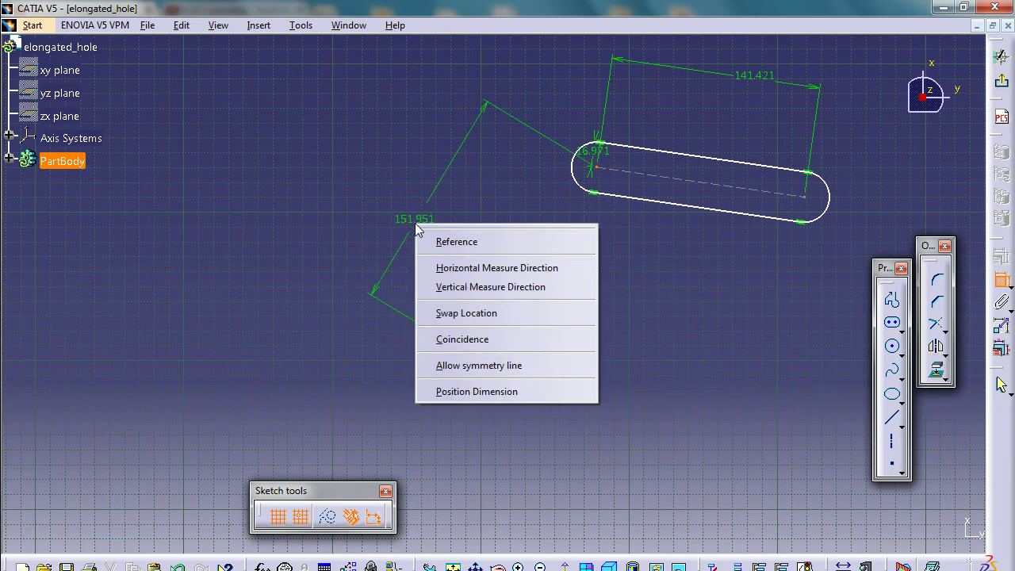
{"action": "left_click", "coordinate": [460, 269]}
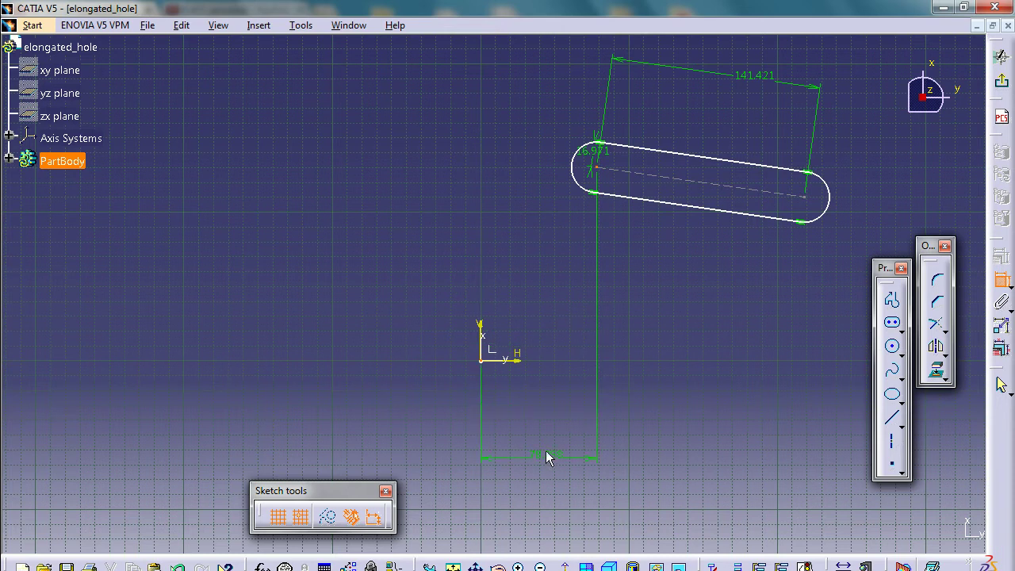
{"action": "left_click", "coordinate": [544, 447]}
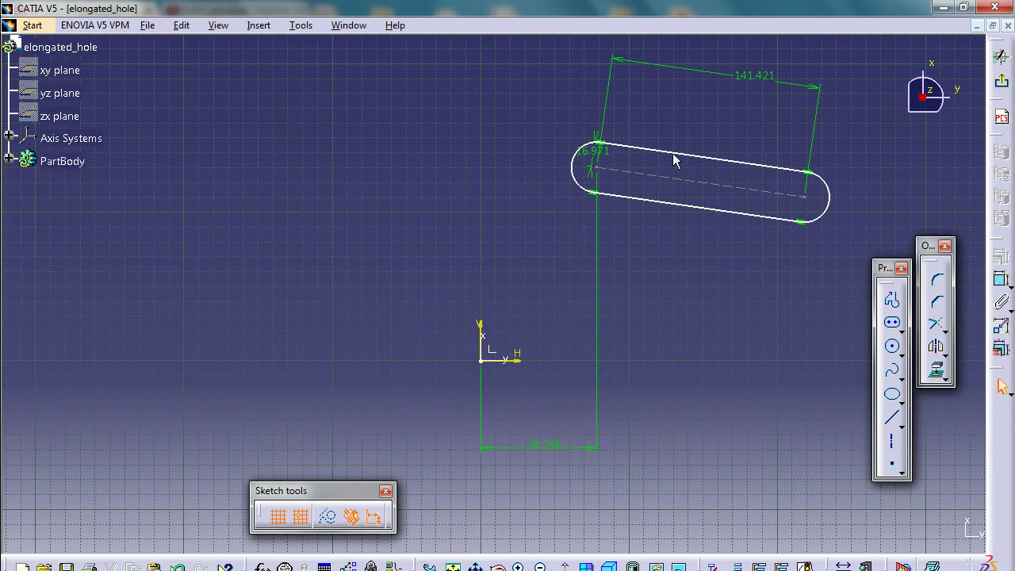
- Rotate the slot to a steeper tilt and slide it down by its right arc
{"action": "left_click", "coordinate": [651, 202]}
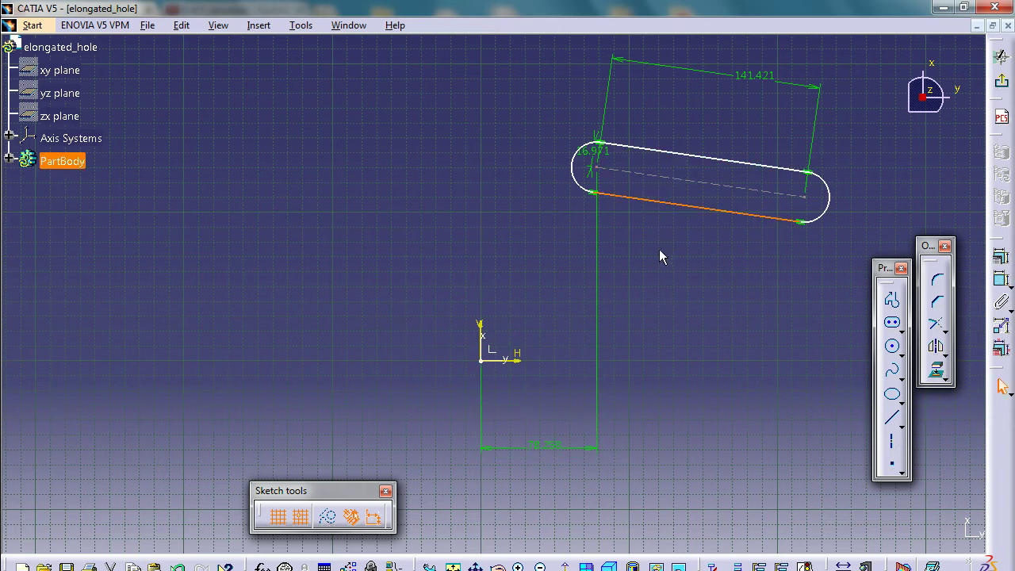
{"action": "left_click", "coordinate": [663, 246]}
{"action": "left_click", "coordinate": [671, 208]}
{"action": "left_click_drag", "start_coordinate": [702, 163], "coordinate": [461, 145]}
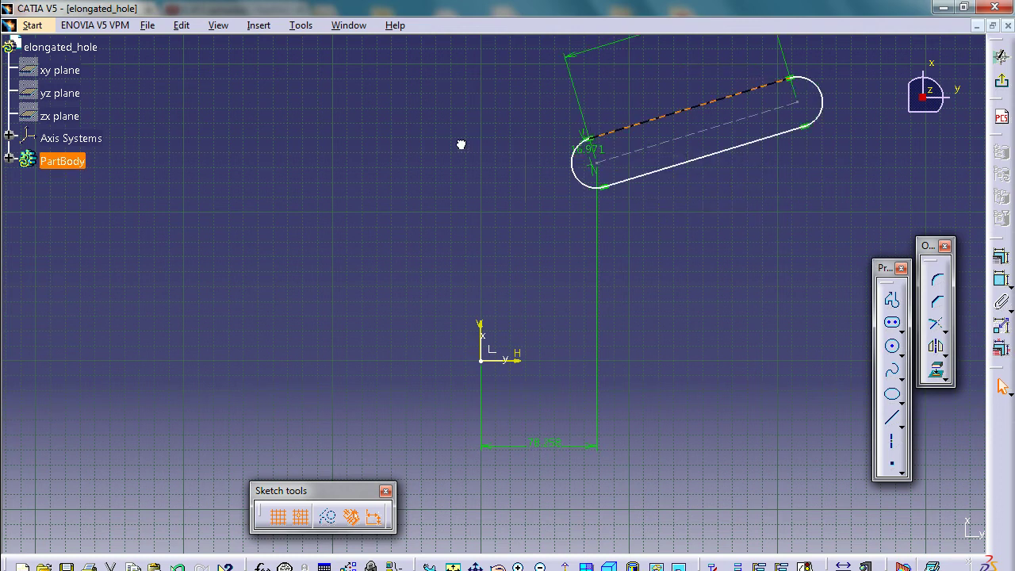
{"action": "left_click_drag", "start_coordinate": [707, 179], "coordinate": [694, 200]}
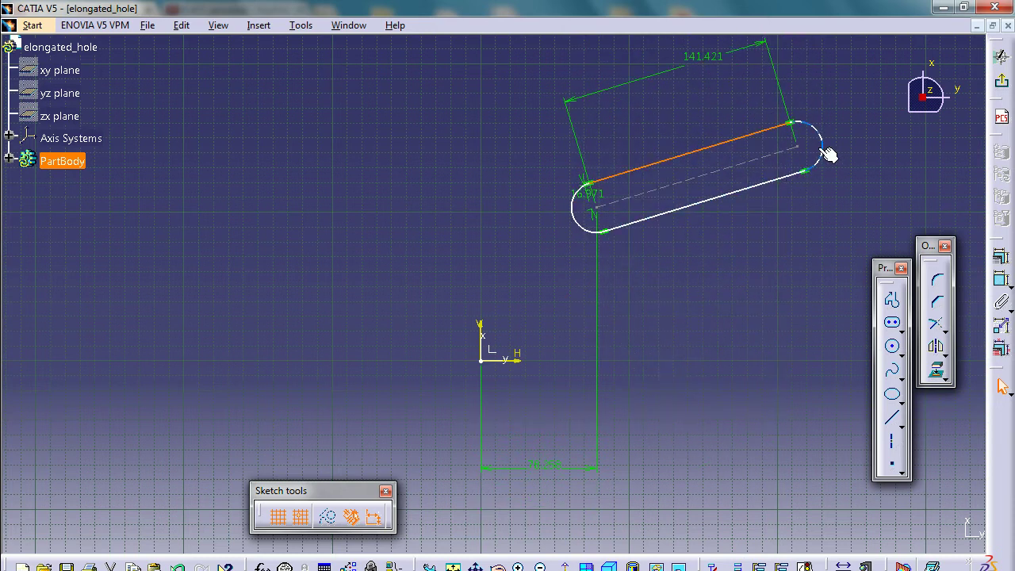
{"action": "mouse_move", "coordinate": [832, 154]}
{"action": "left_mouse_down"}
{"action": "mouse_move", "coordinate": [833, 204]}
{"action": "mouse_move", "coordinate": [823, 140]}
{"action": "mouse_move", "coordinate": [832, 188]}
{"action": "mouse_move", "coordinate": [829, 158]}
{"action": "mouse_move", "coordinate": [829, 169]}
{"action": "left_mouse_up"}
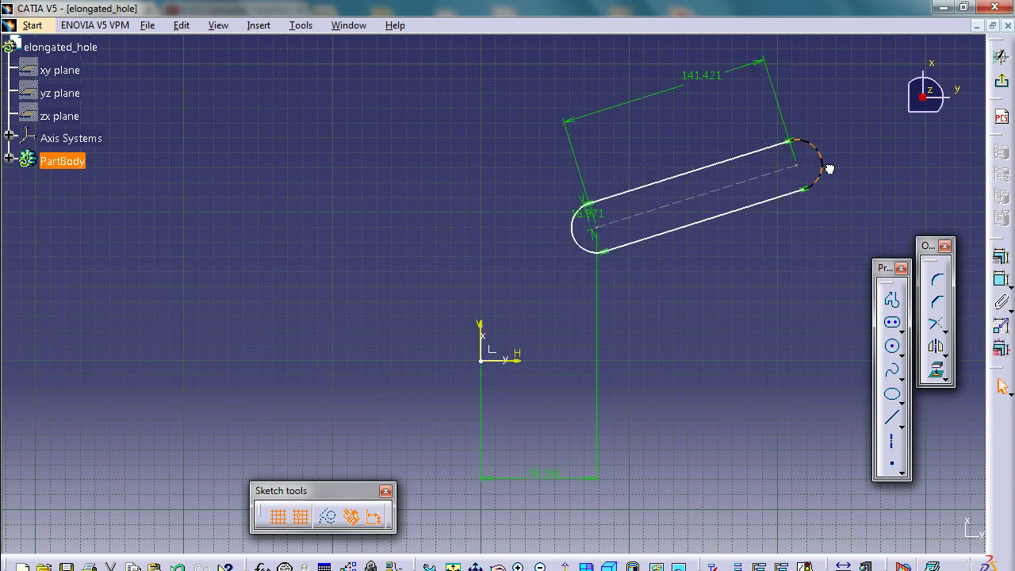
{"action": "left_click", "coordinate": [825, 247]}
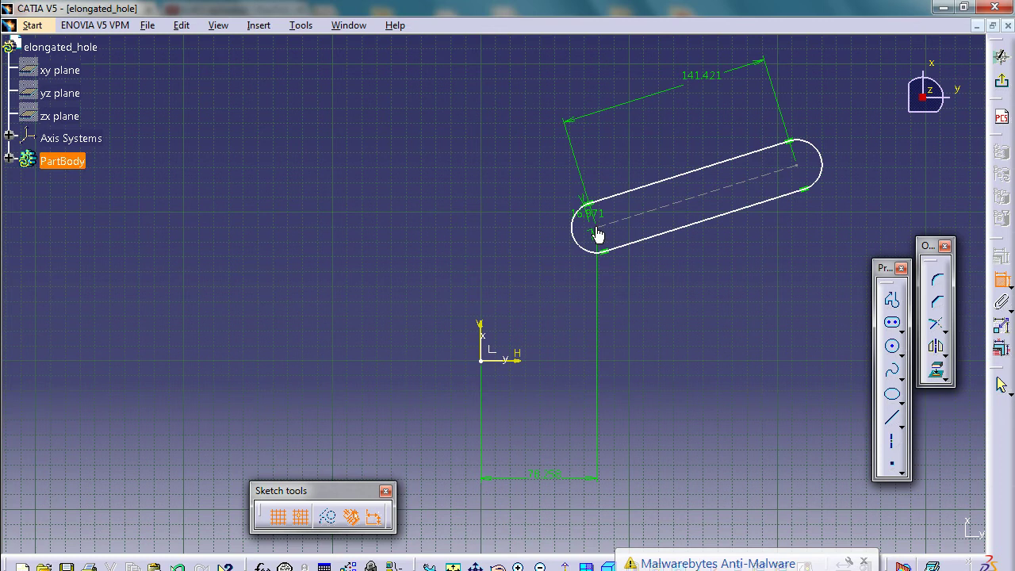
- Add the 89.7 vertical dimension from the H axis, then rotate the slot and recentre the view
{"action": "left_click", "coordinate": [523, 364]}
{"action": "left_click", "coordinate": [743, 314]}
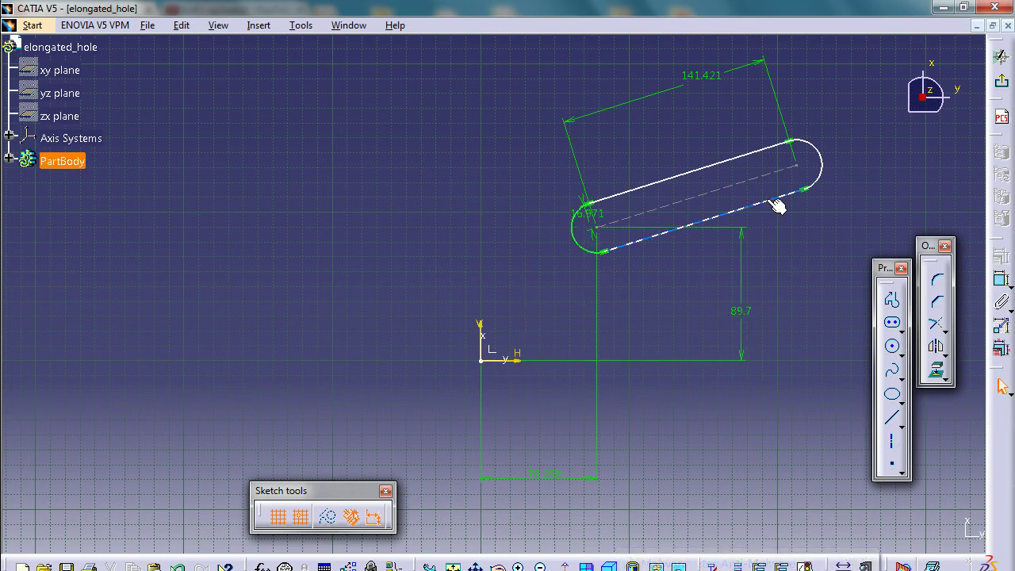
{"action": "mouse_move", "coordinate": [777, 207]}
{"action": "left_mouse_down"}
{"action": "mouse_move", "coordinate": [768, 199]}
{"action": "mouse_move", "coordinate": [777, 172]}
{"action": "mouse_move", "coordinate": [640, 98]}
{"action": "mouse_move", "coordinate": [636, 117]}
{"action": "mouse_move", "coordinate": [730, 295]}
{"action": "mouse_move", "coordinate": [709, 199]}
{"action": "mouse_move", "coordinate": [546, 98]}
{"action": "mouse_move", "coordinate": [762, 200]}
{"action": "mouse_move", "coordinate": [770, 279]}
{"action": "mouse_move", "coordinate": [737, 145]}
{"action": "mouse_move", "coordinate": [791, 286]}
{"action": "mouse_move", "coordinate": [779, 219]}
{"action": "left_mouse_up"}
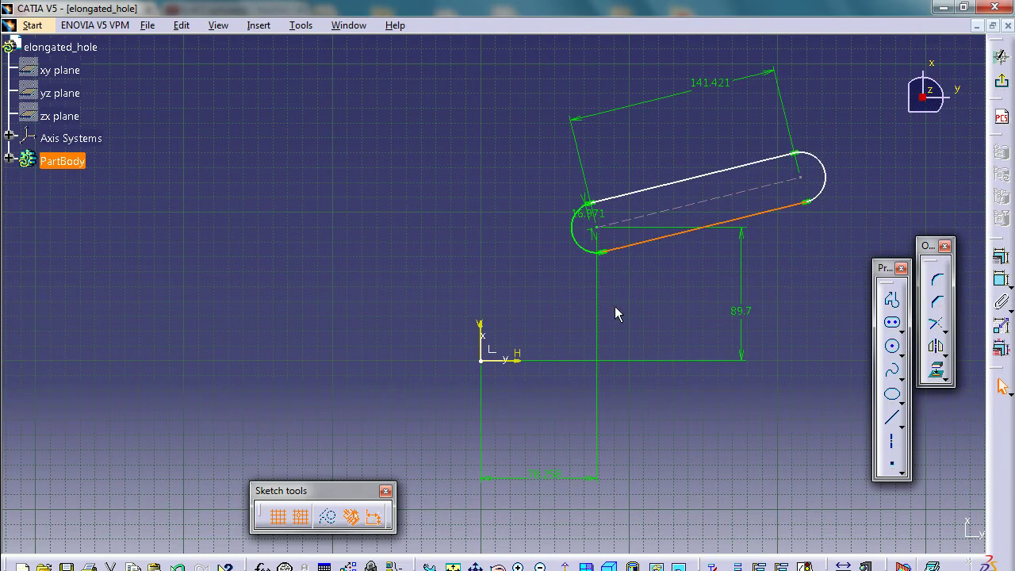
{"action": "middle_click_drag", "start_coordinate": [616, 307], "coordinate": [527, 274]}
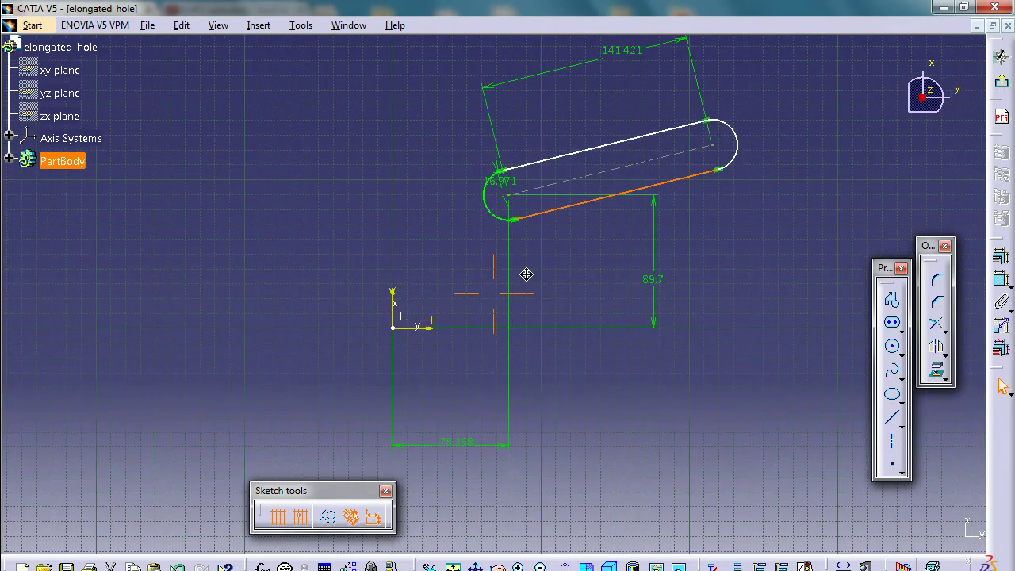
- Draw a horizontal axis rightward from the slot's left arc centre, after two cancelled attempts
{"action": "left_click", "coordinate": [892, 446]}
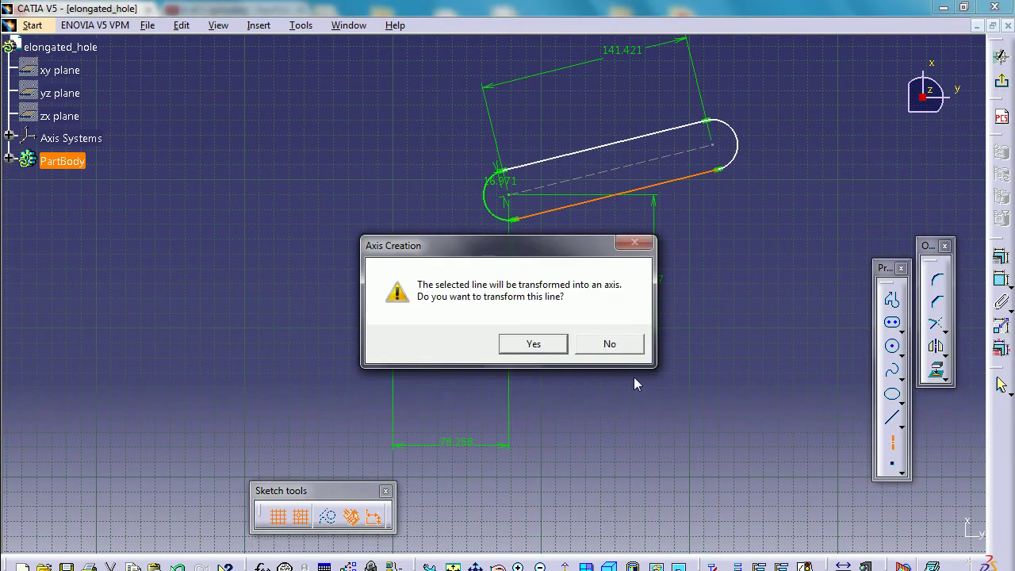
{"action": "left_click", "coordinate": [609, 344]}
{"action": "left_click", "coordinate": [752, 332]}
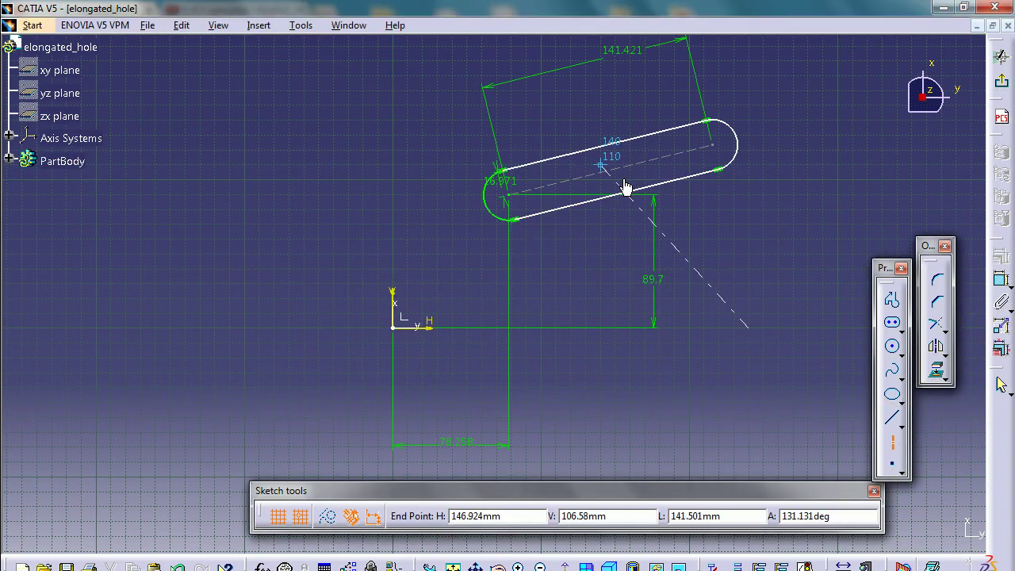
{"action": "key", "text": "Escape"}
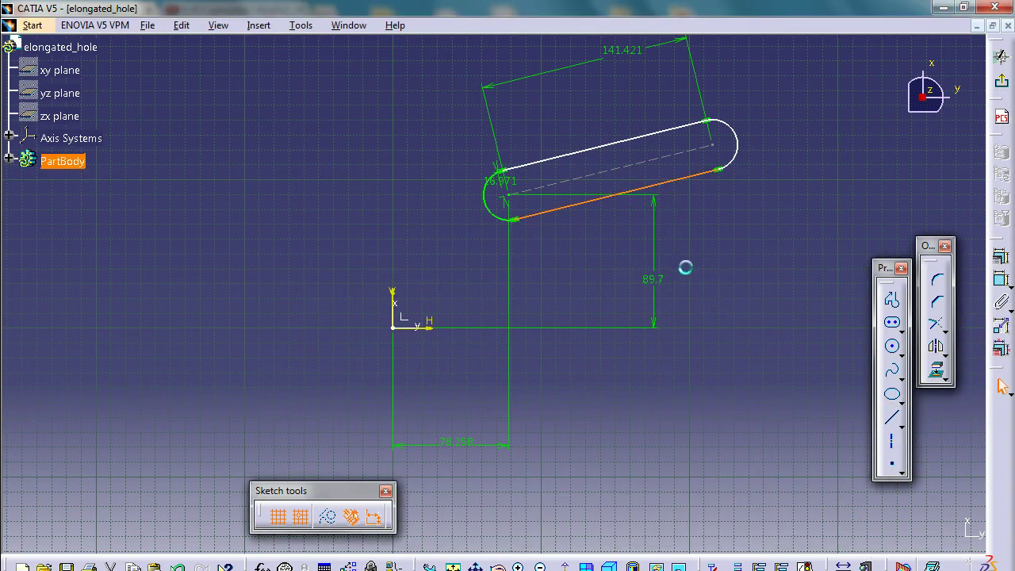
{"action": "left_click", "coordinate": [893, 444]}
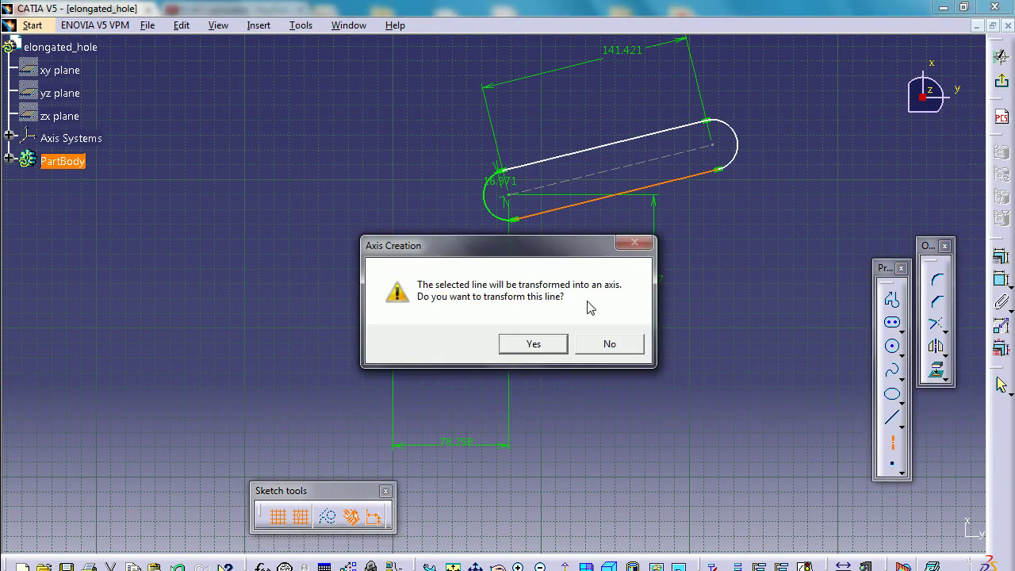
{"action": "left_click", "coordinate": [609, 343]}
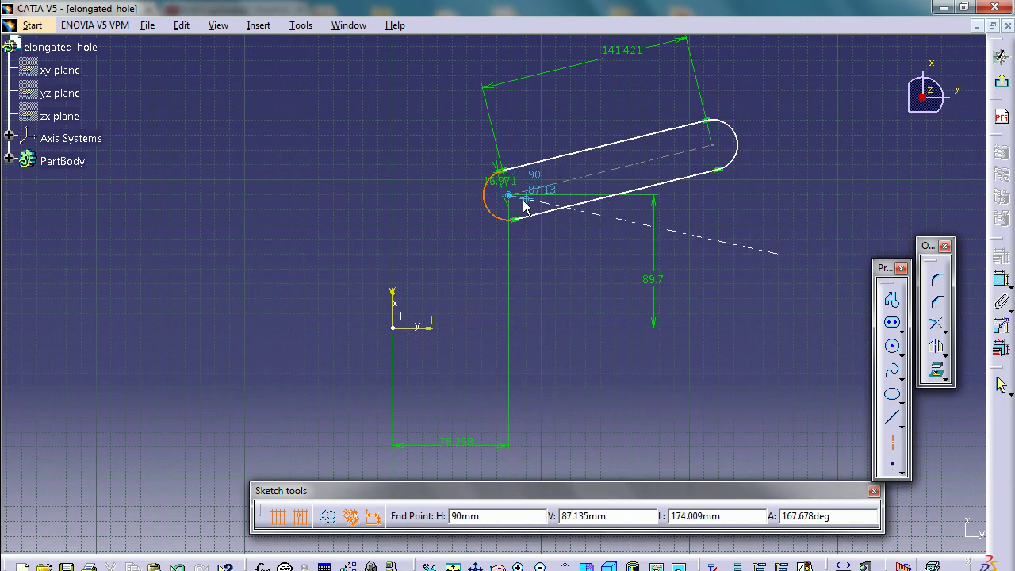
{"action": "key", "text": "Escape"}
{"action": "left_click", "coordinate": [782, 321]}
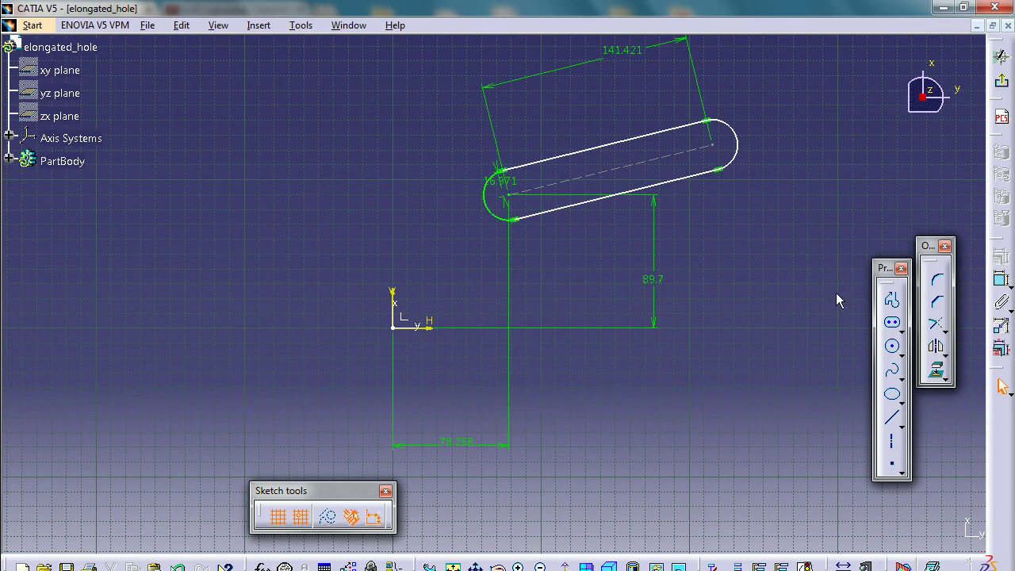
{"action": "left_click", "coordinate": [894, 442]}
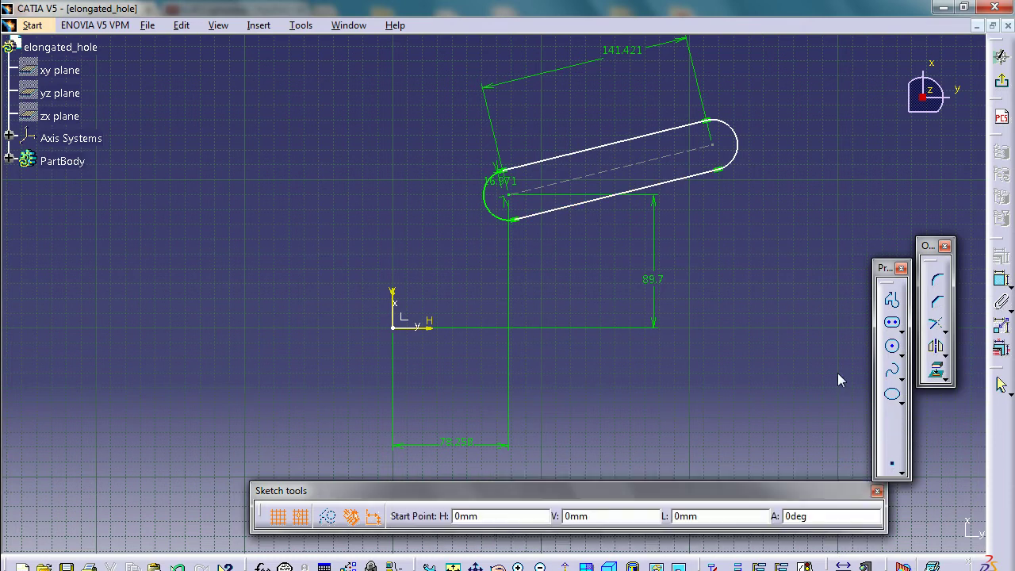
{"action": "left_click", "coordinate": [509, 196]}
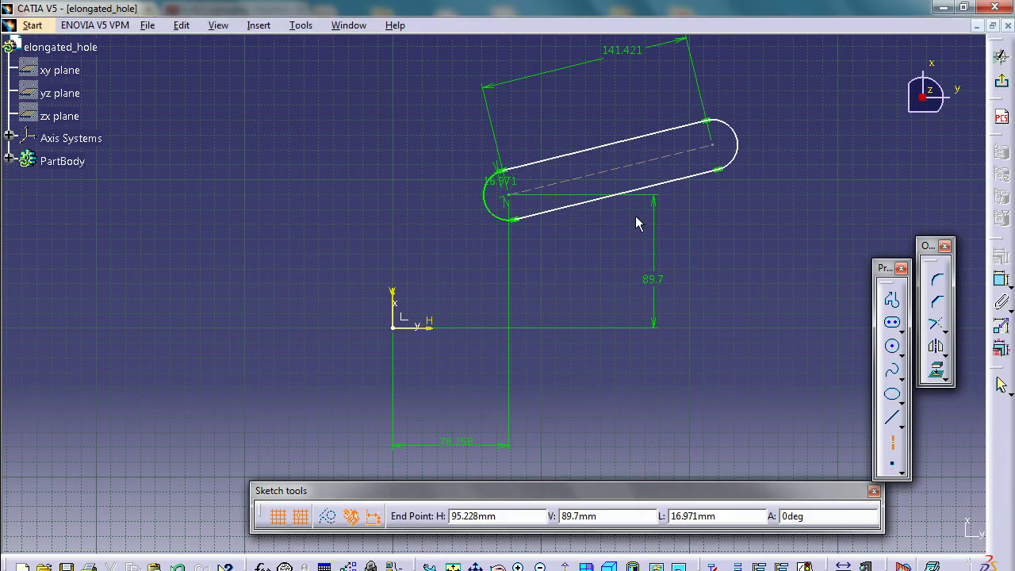
{"action": "left_click", "coordinate": [764, 194]}
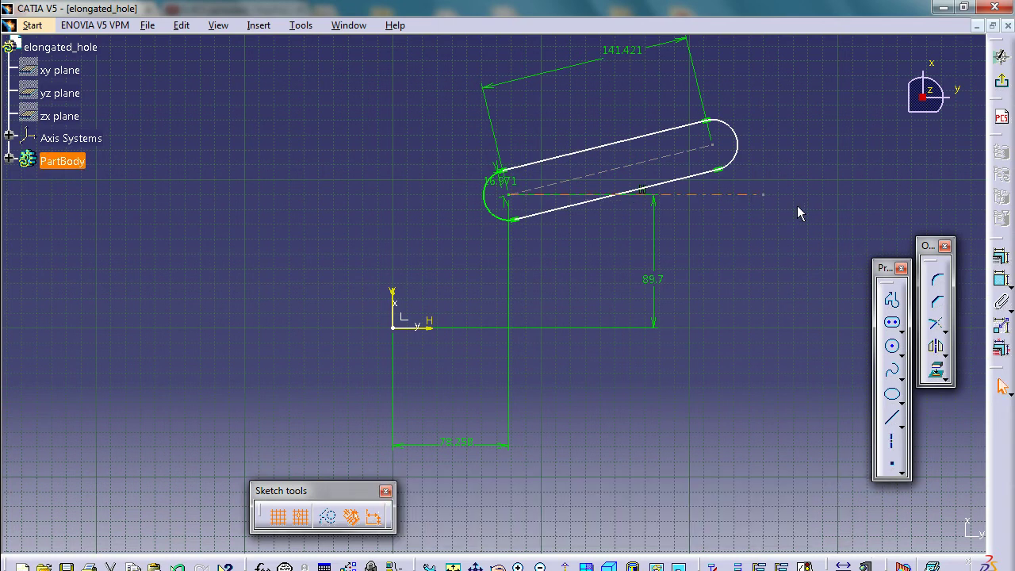
- Constrain the slot centre line to the horizontal axis with a 13.811° angle placed right of the slot
{"action": "left_click", "coordinate": [1000, 283]}
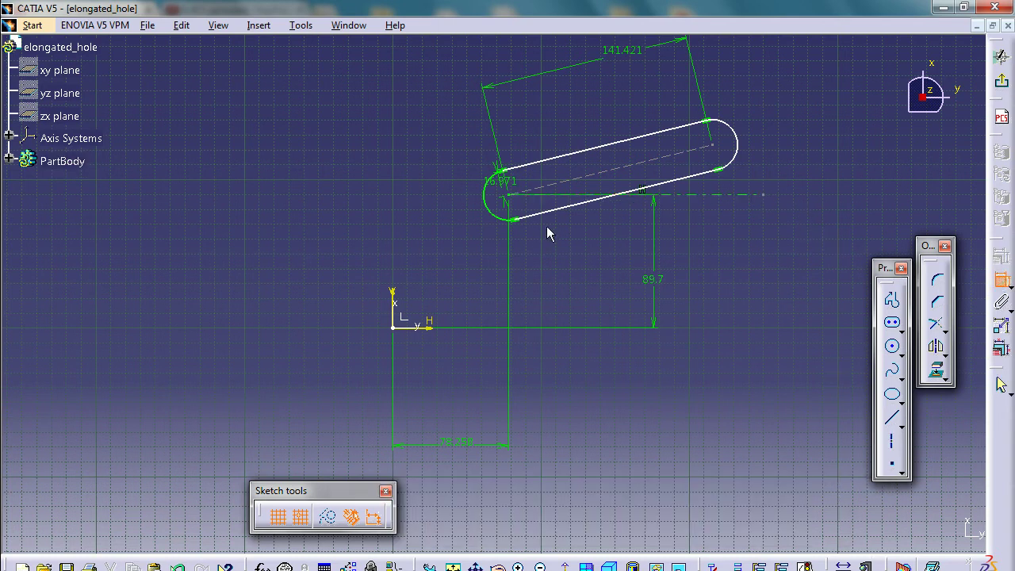
{"action": "left_click", "coordinate": [584, 195]}
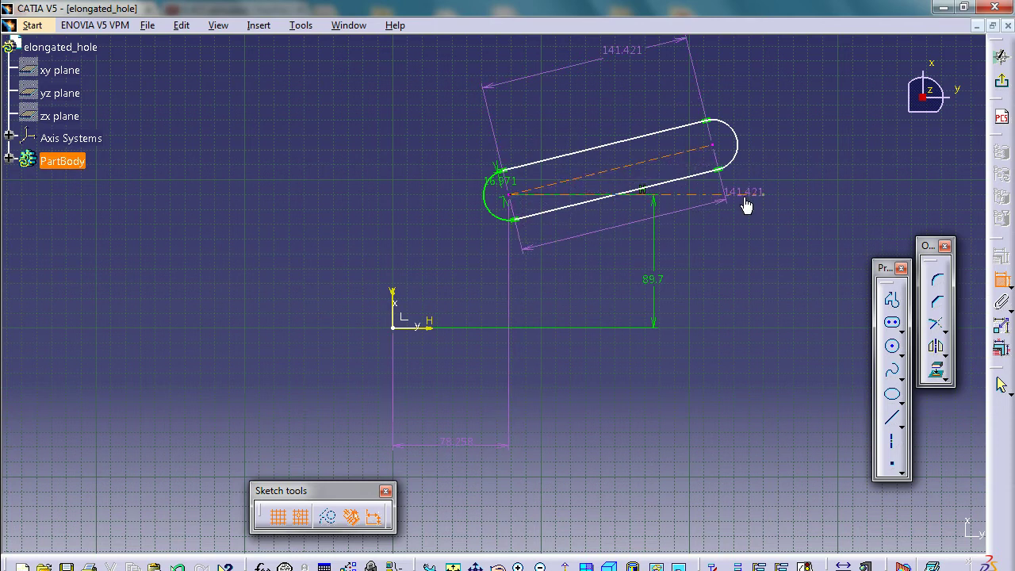
{"action": "left_click", "coordinate": [746, 198]}
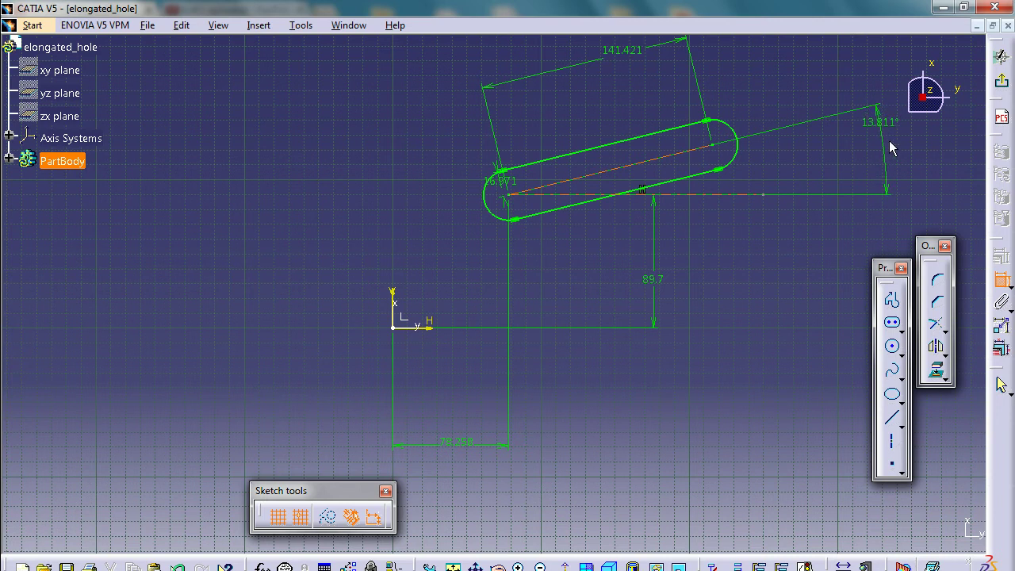
{"action": "left_click", "coordinate": [913, 161]}
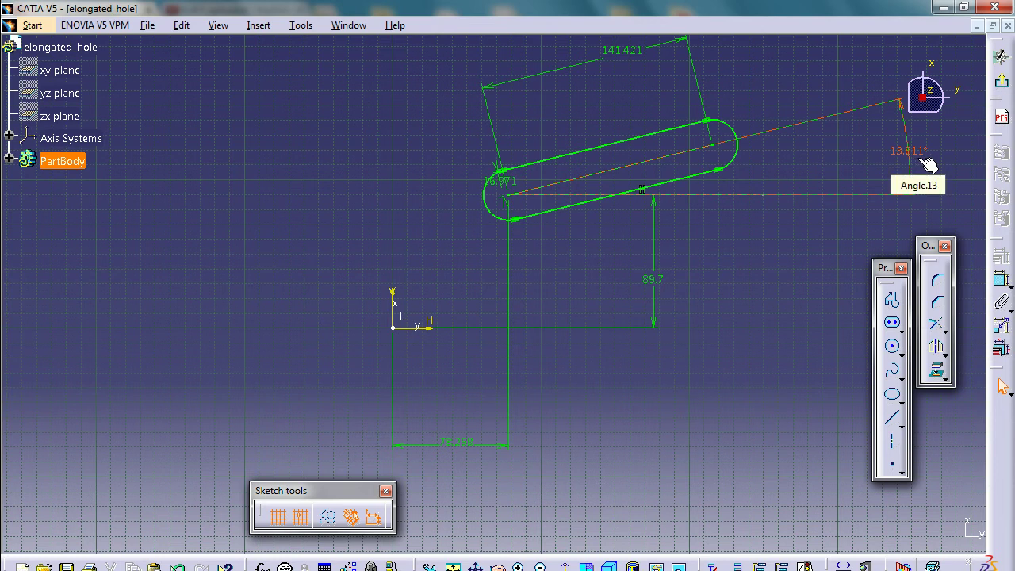
- Change the angle dimension to 0deg, then to 90° so the slot stands vertical
{"action": "double_click", "coordinate": [925, 165]}
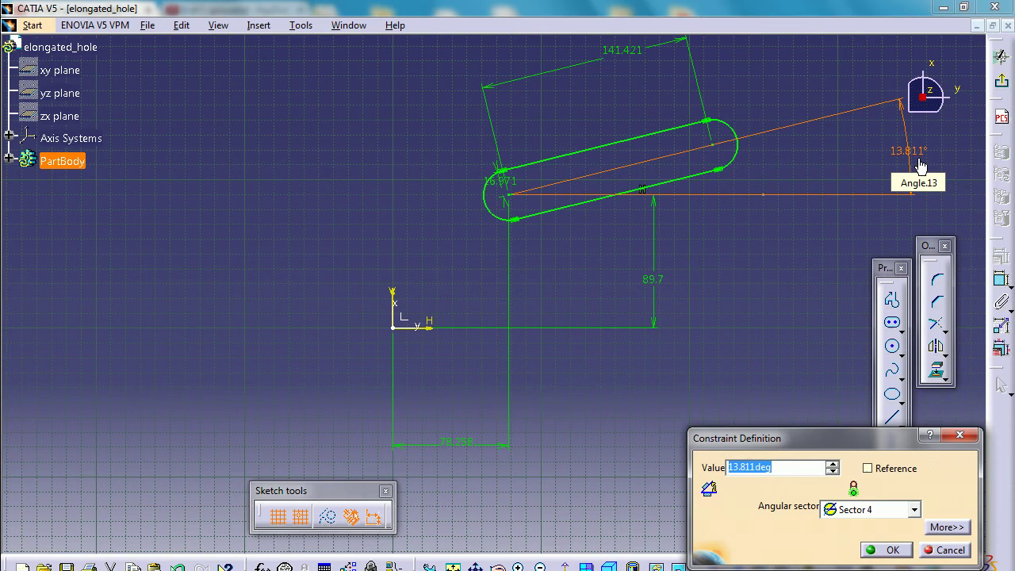
{"action": "type", "text": "0deg"}
{"action": "key", "text": "Return"}
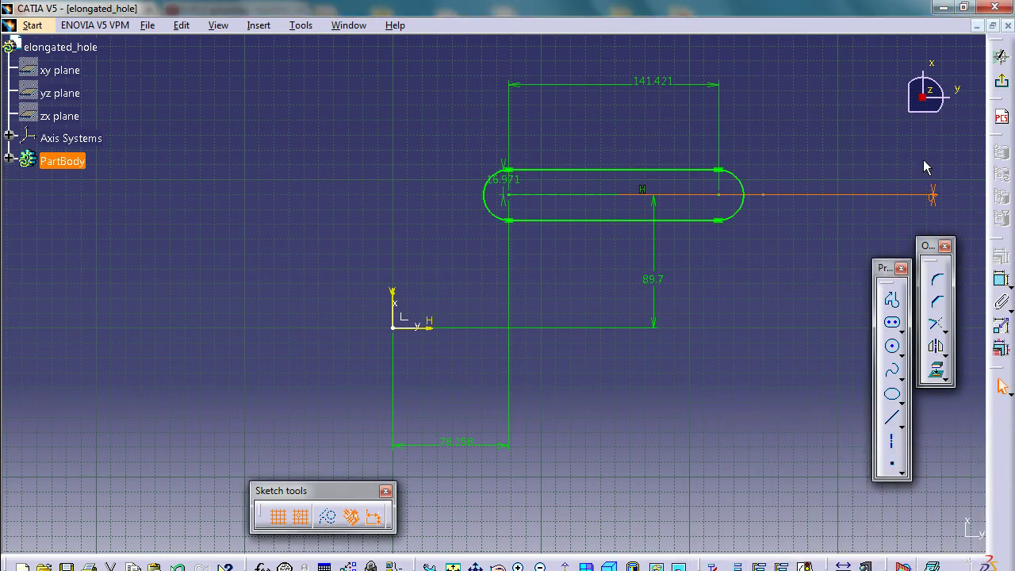
{"action": "double_click", "coordinate": [936, 203]}
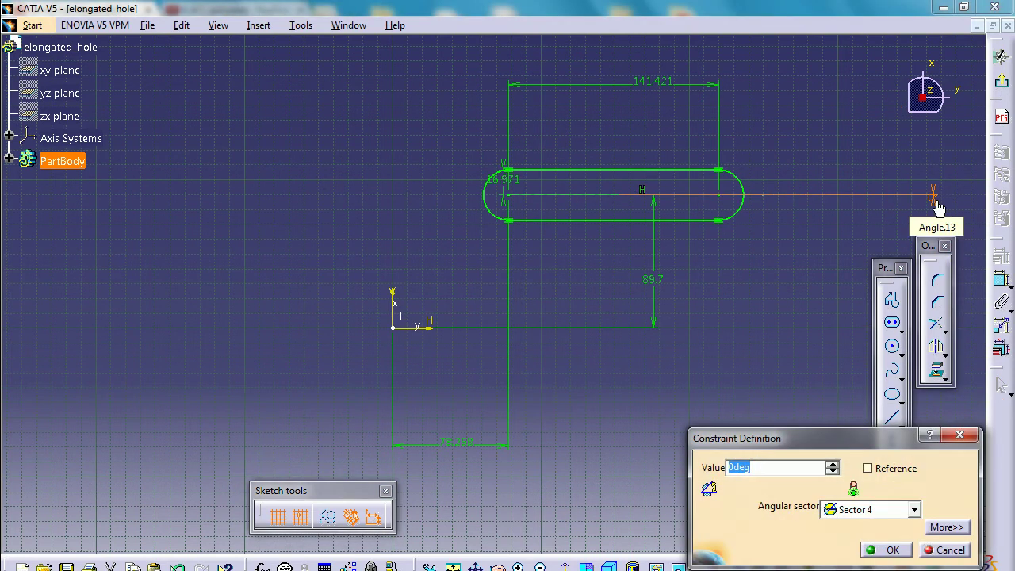
{"action": "type", "text": "90"}
{"action": "key", "text": "Return"}
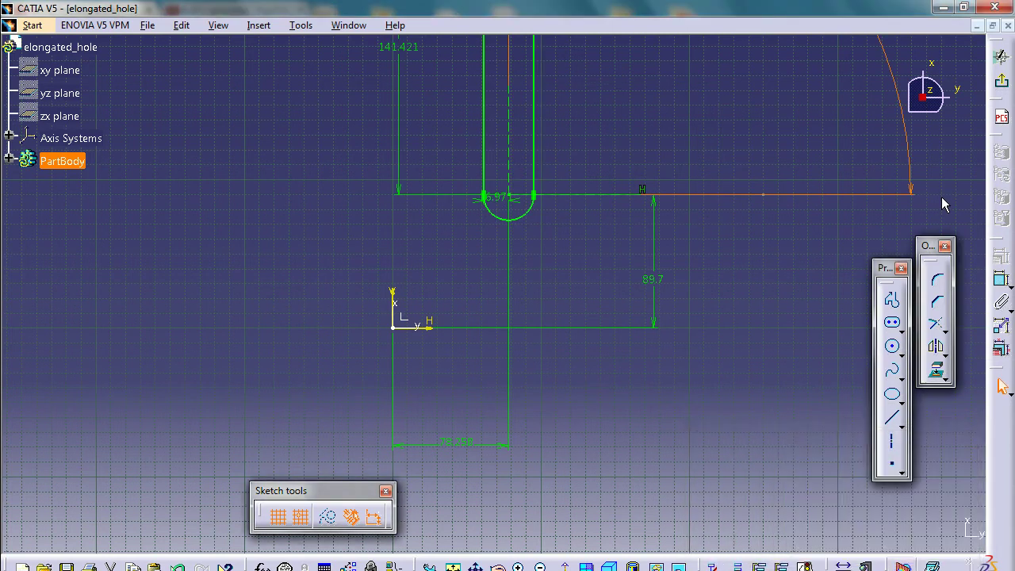
{"action": "mouse_move", "coordinate": [717, 106]}
{"action": "middle_mouse_down"}
{"action": "mouse_move", "coordinate": [732, 151]}
{"action": "mouse_move", "coordinate": [601, 358]}
{"action": "middle_mouse_up"}
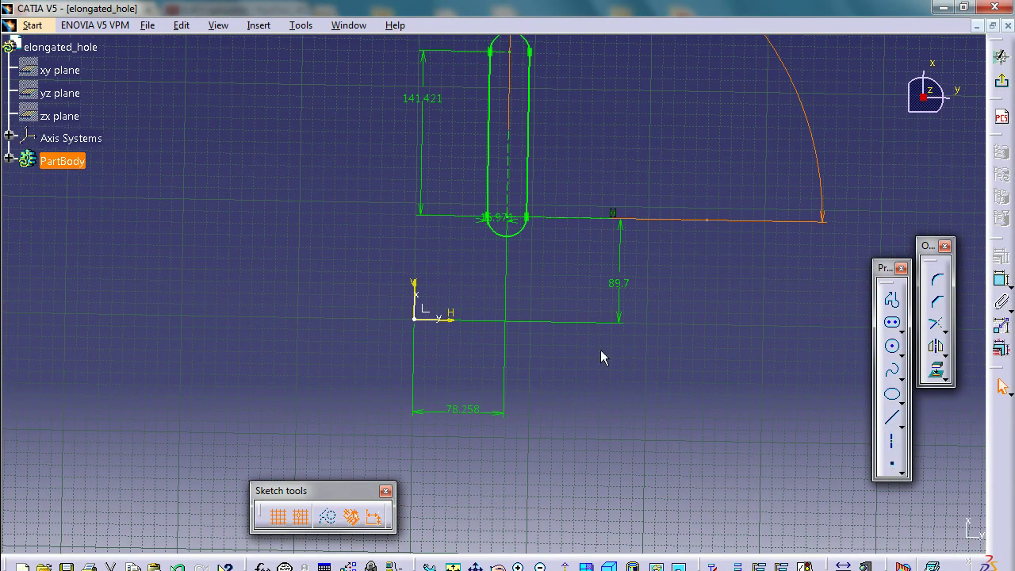
- Try a 0 horizontal offset, then undo to restore the 78.258 dimension
{"action": "double_click", "coordinate": [463, 414]}
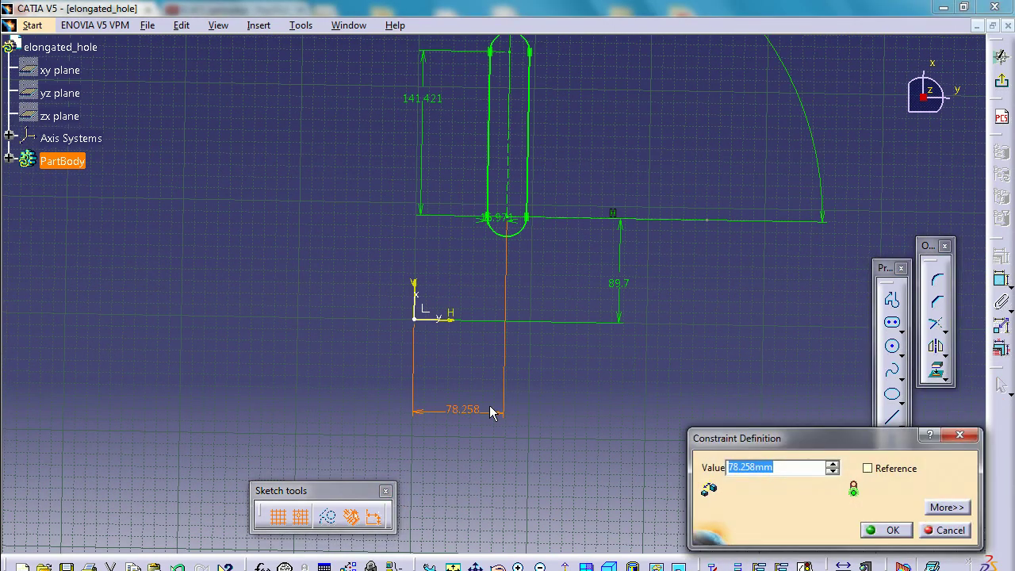
{"action": "type", "text": "0"}
{"action": "key", "text": "Return"}
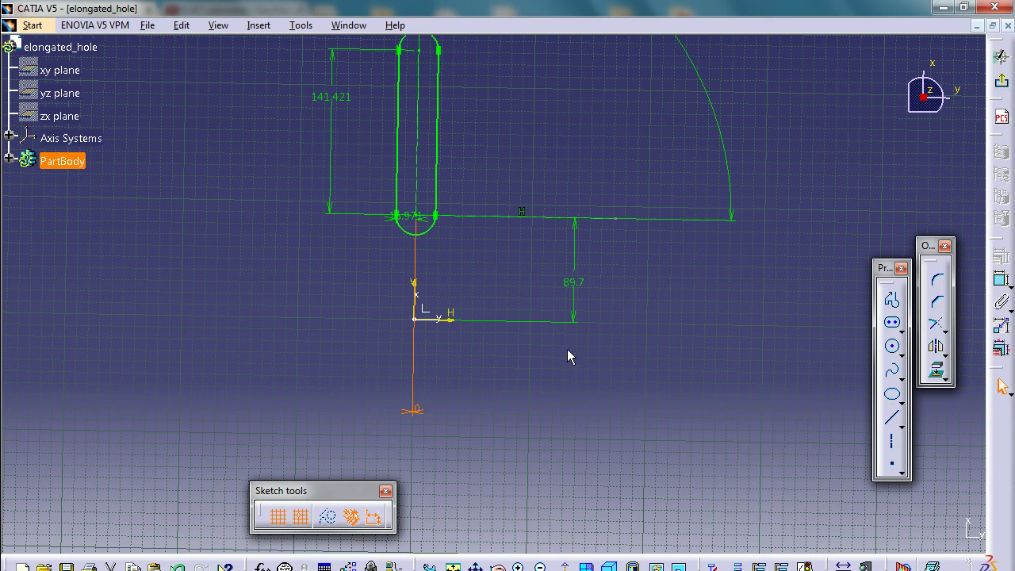
{"action": "key", "text": "ctrl+z"}
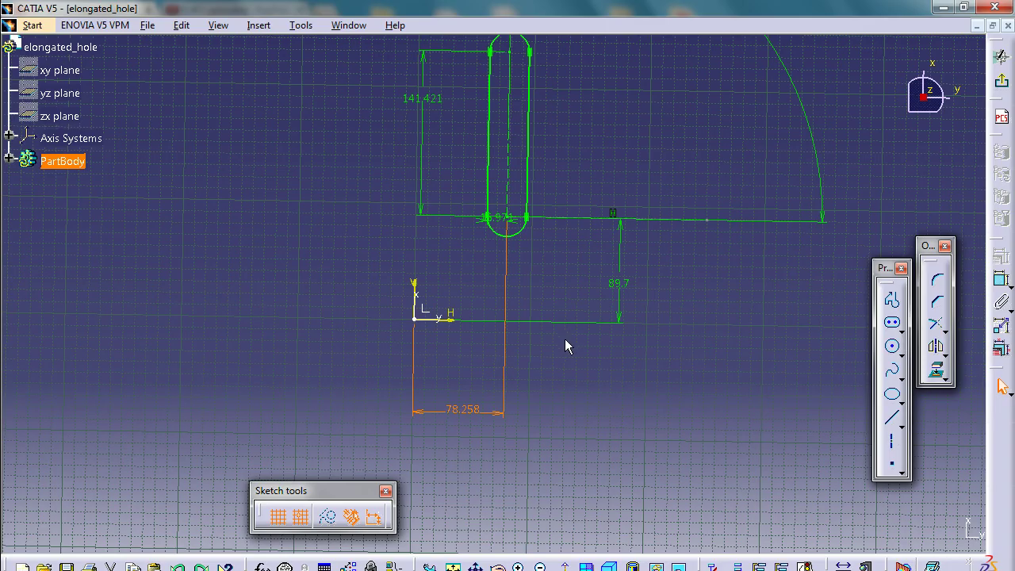
- Orbit the sketch in 3-D, then restore the normal straight-on view of the sketch plane
{"action": "mouse_move", "coordinate": [573, 316]}
{"action": "middle_mouse_down"}
{"action": "mouse_move", "coordinate": [571, 409]}
{"action": "mouse_move", "coordinate": [681, 412]}
{"action": "mouse_move", "coordinate": [374, 296]}
{"action": "mouse_move", "coordinate": [621, 315]}
{"action": "mouse_move", "coordinate": [593, 276]}
{"action": "middle_mouse_up"}
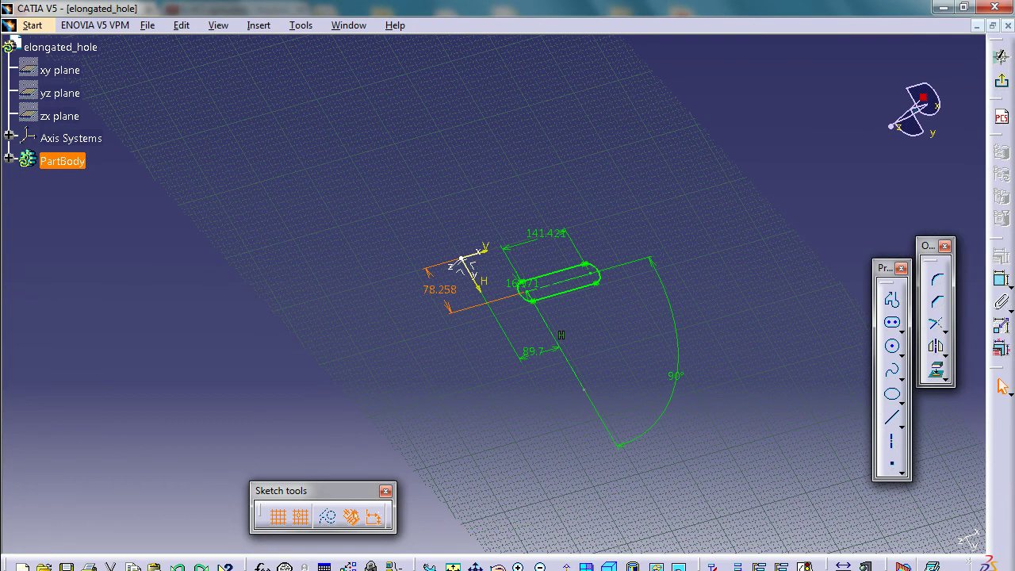
{"action": "left_click", "coordinate": [569, 566]}
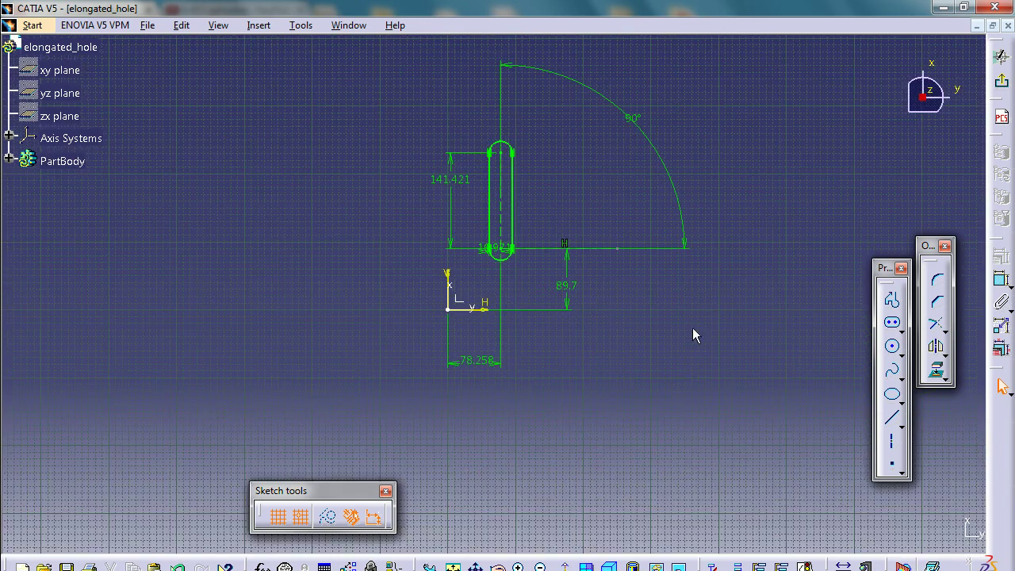
- Exit the sketch, then use Save Management to save the part as elongated_hole.CATPart in the Sketching folder
{"action": "left_click", "coordinate": [1003, 84]}
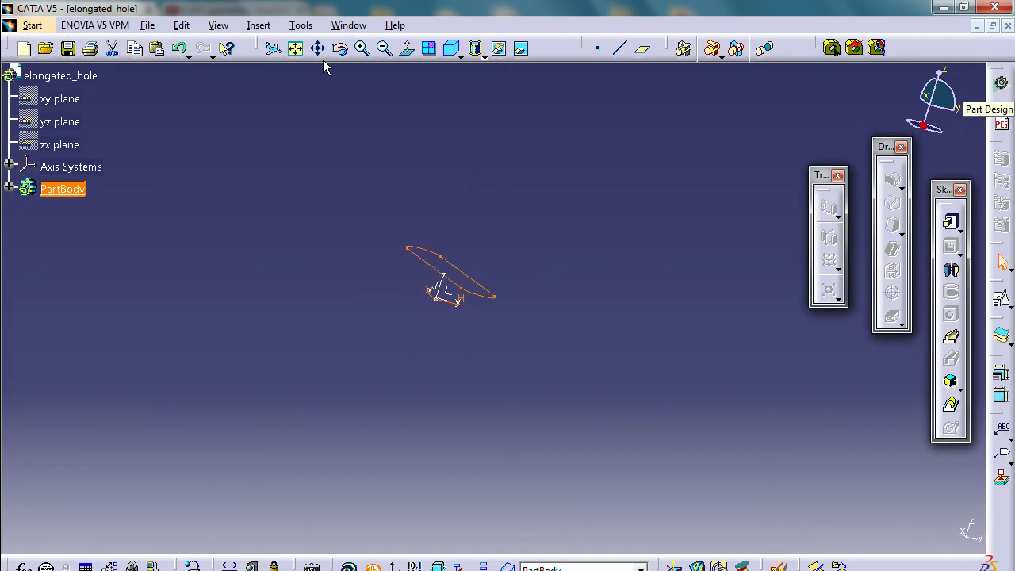
{"action": "left_click", "coordinate": [146, 25]}
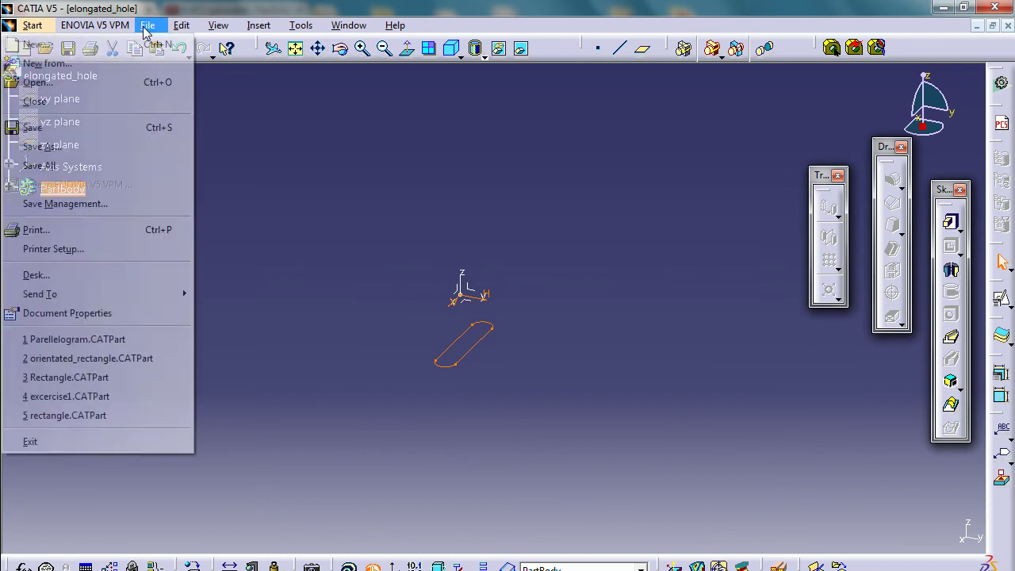
{"action": "left_click", "coordinate": [70, 204]}
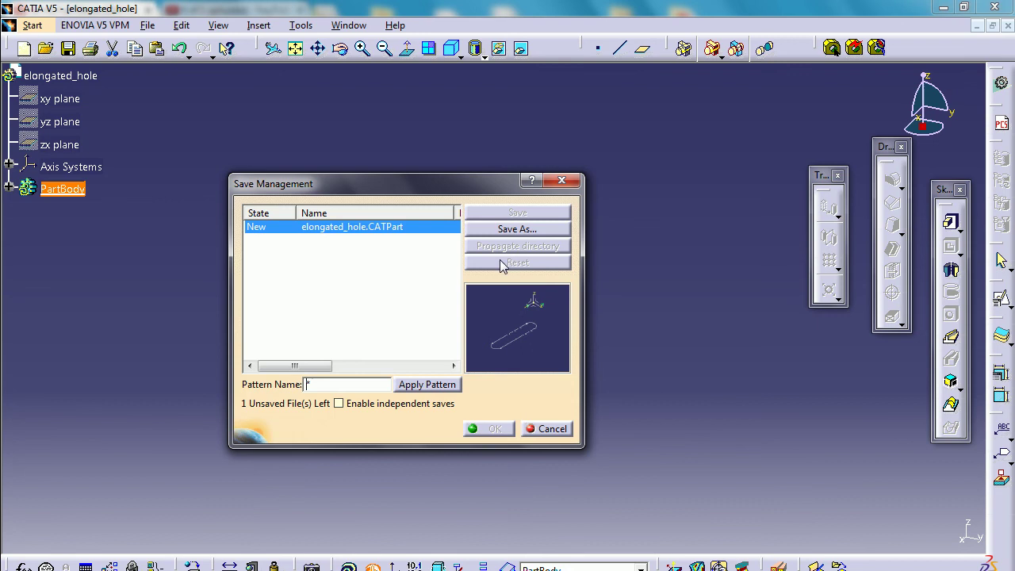
{"action": "left_click", "coordinate": [522, 230]}
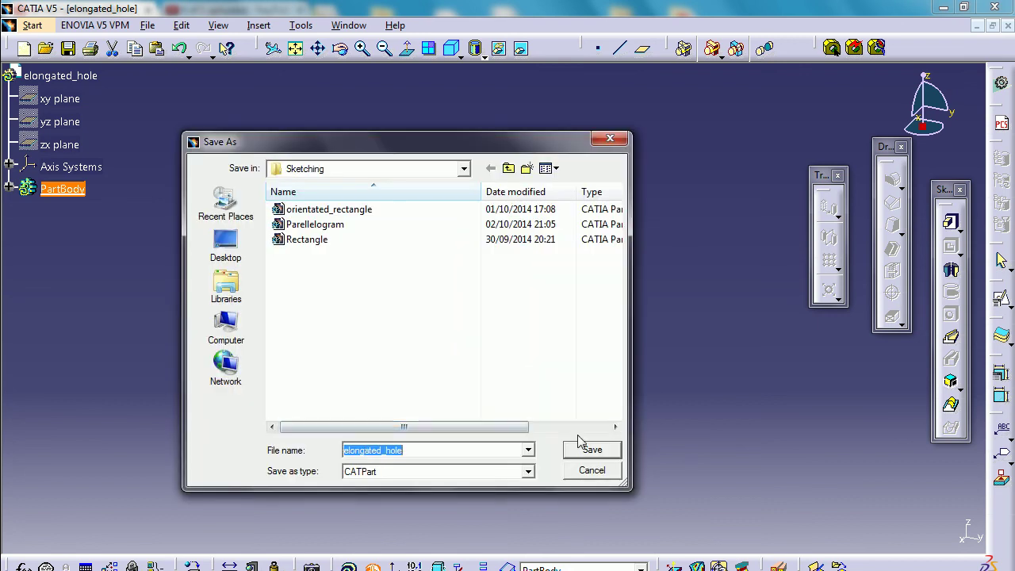
{"action": "left_click", "coordinate": [593, 450]}
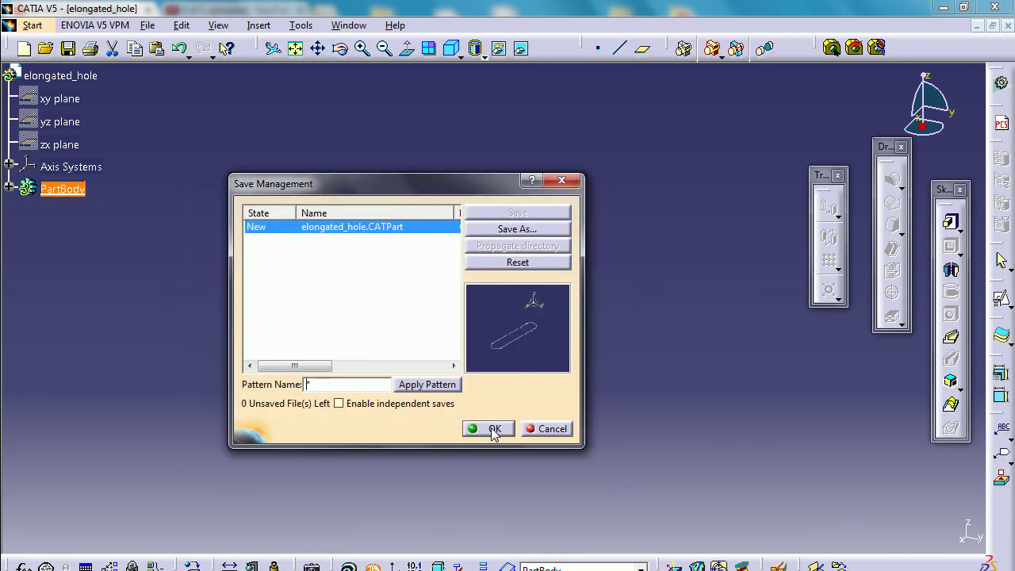
{"action": "left_click", "coordinate": [490, 425]}
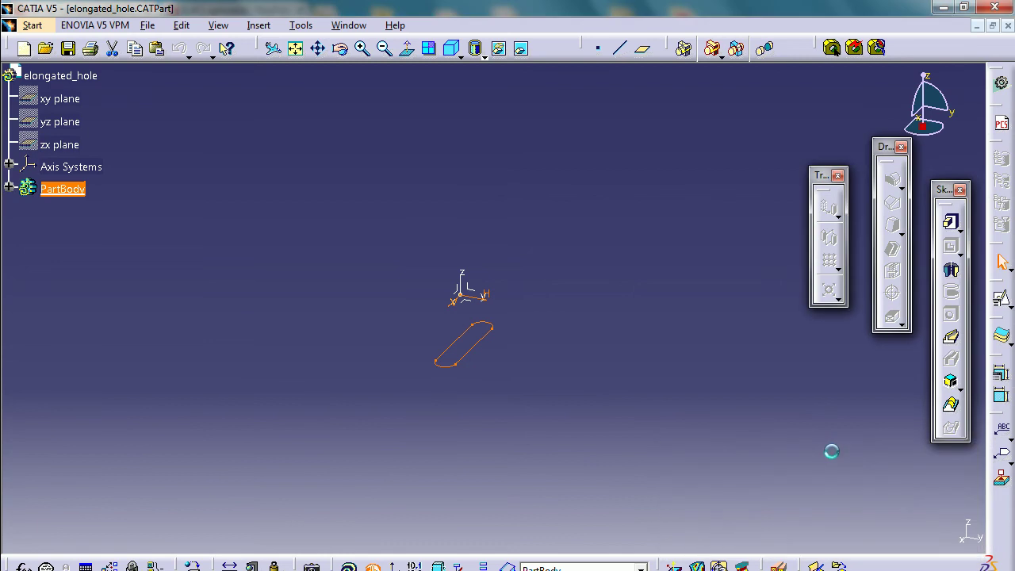